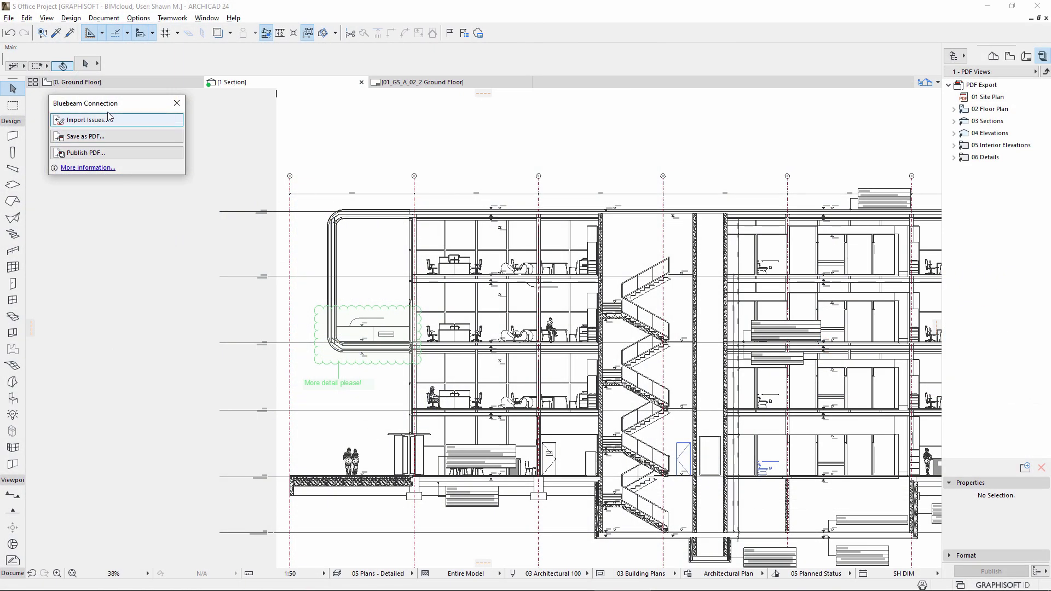
Open the Issue Organizer, inspect the last Kelly's Cloud+ issue, and cloud the railing.
{"action": "left_click", "coordinate": [103, 18]}
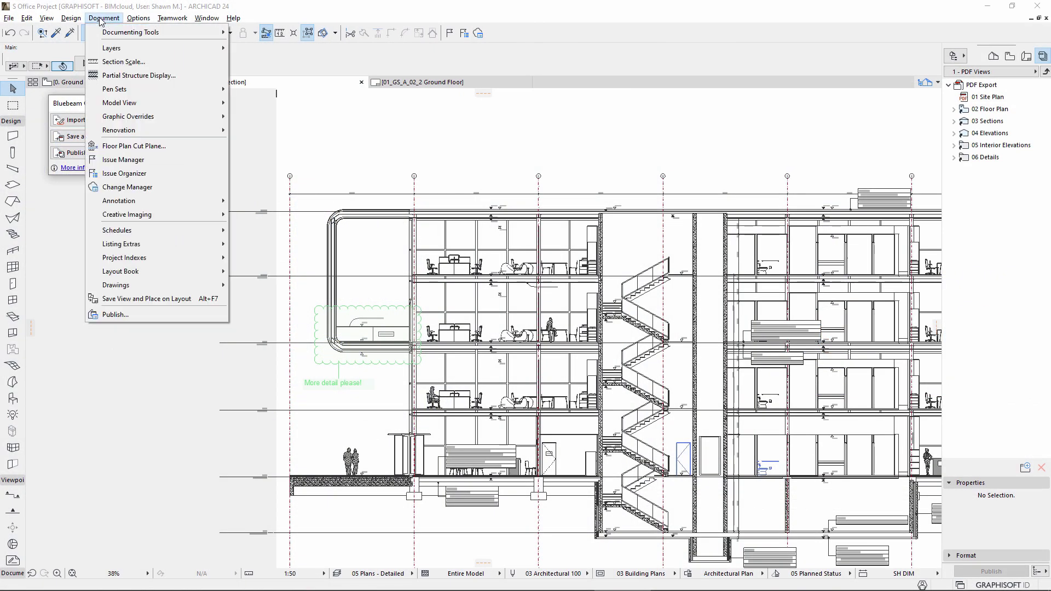
{"action": "left_click", "coordinate": [154, 173]}
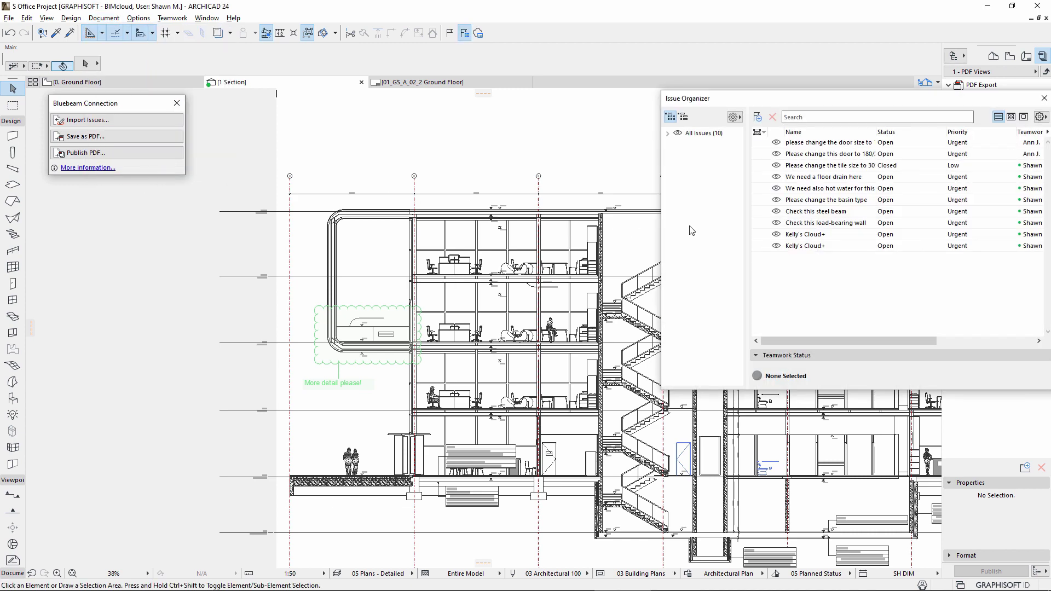
{"action": "left_click", "coordinate": [819, 247]}
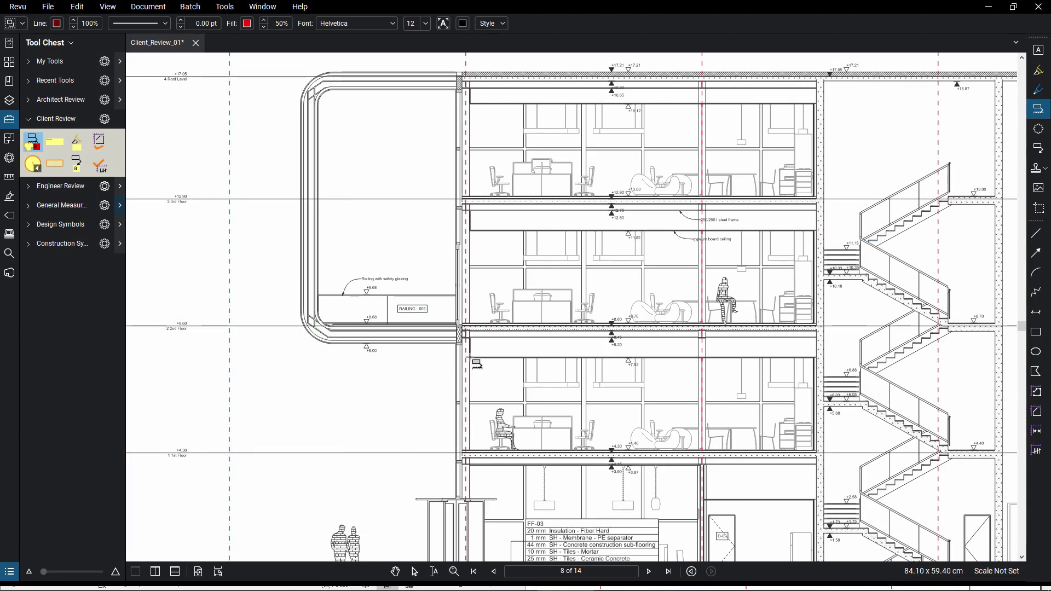
{"action": "left_click_drag", "start_coordinate": [469, 357], "coordinate": [288, 264]}
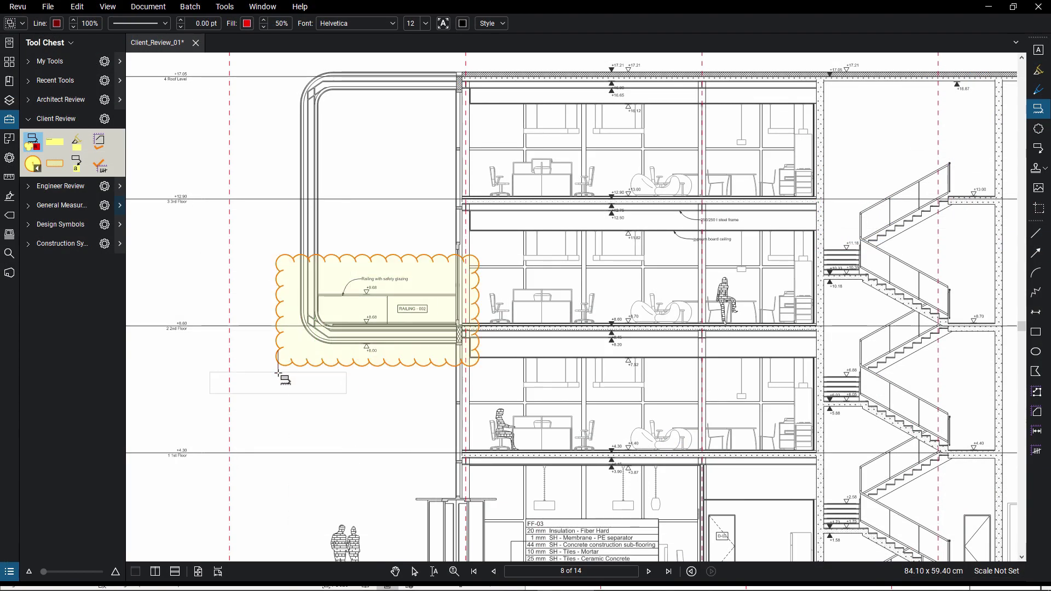
Place the 'More detail please!' callout box below the railing cloud.
{"action": "left_click", "coordinate": [323, 396]}
{"action": "type", "text": "More detail please!"}
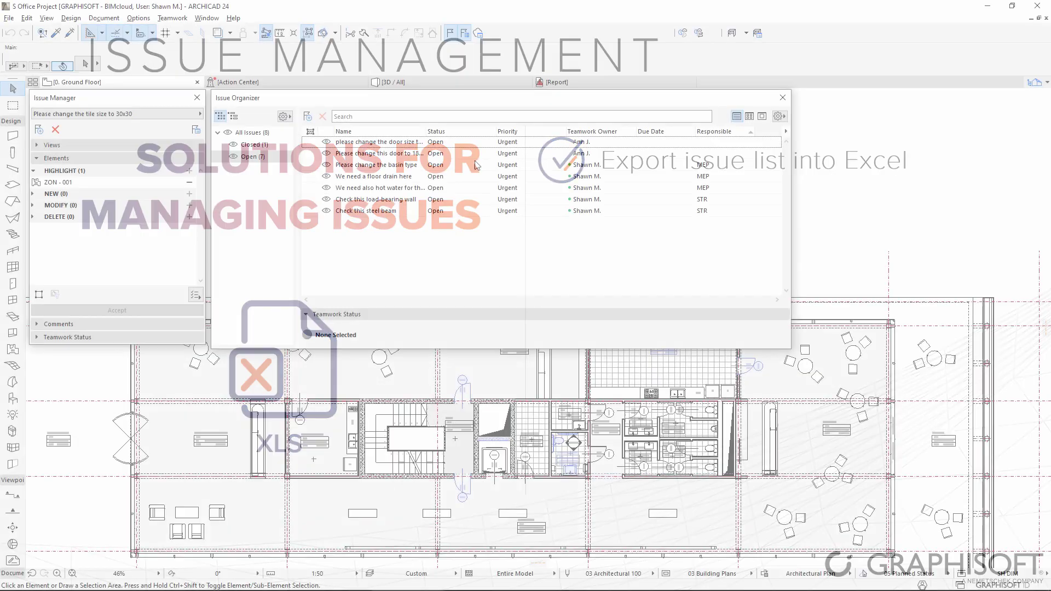
Set the three MEP issues to export as Excel workbook Issues_MEP into 252 to MEP.
{"action": "left_click_drag", "start_coordinate": [460, 164], "coordinate": [469, 190]}
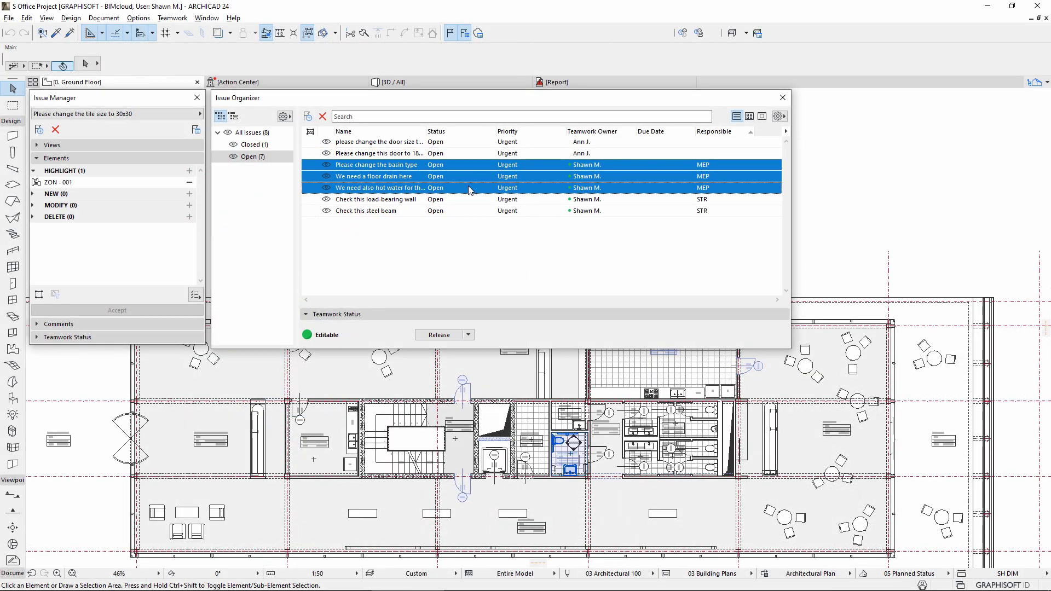
{"action": "left_click", "coordinate": [779, 116]}
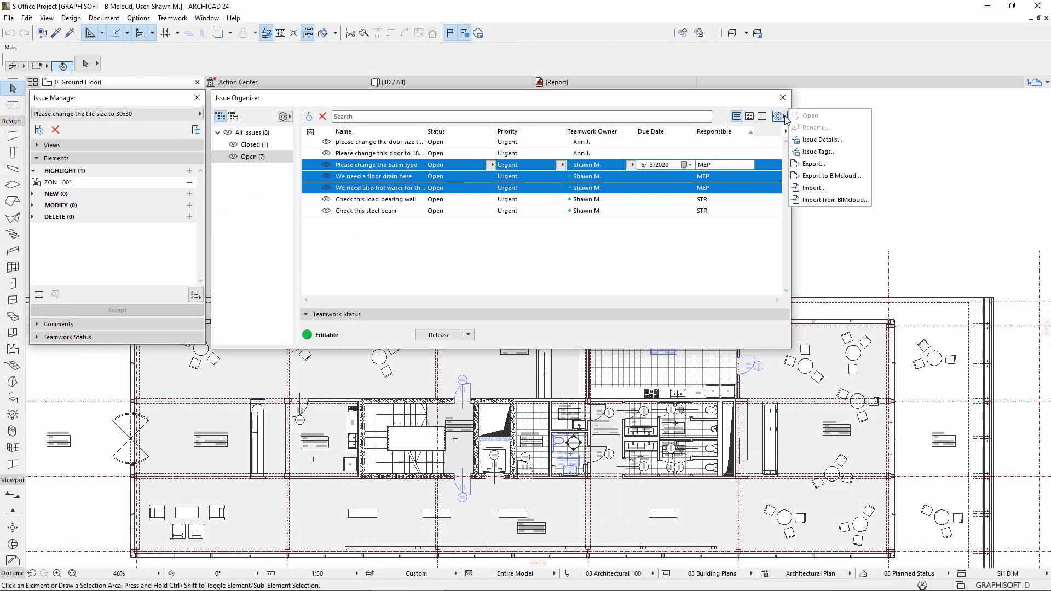
{"action": "left_click", "coordinate": [869, 178]}
{"action": "left_click", "coordinate": [662, 446]}
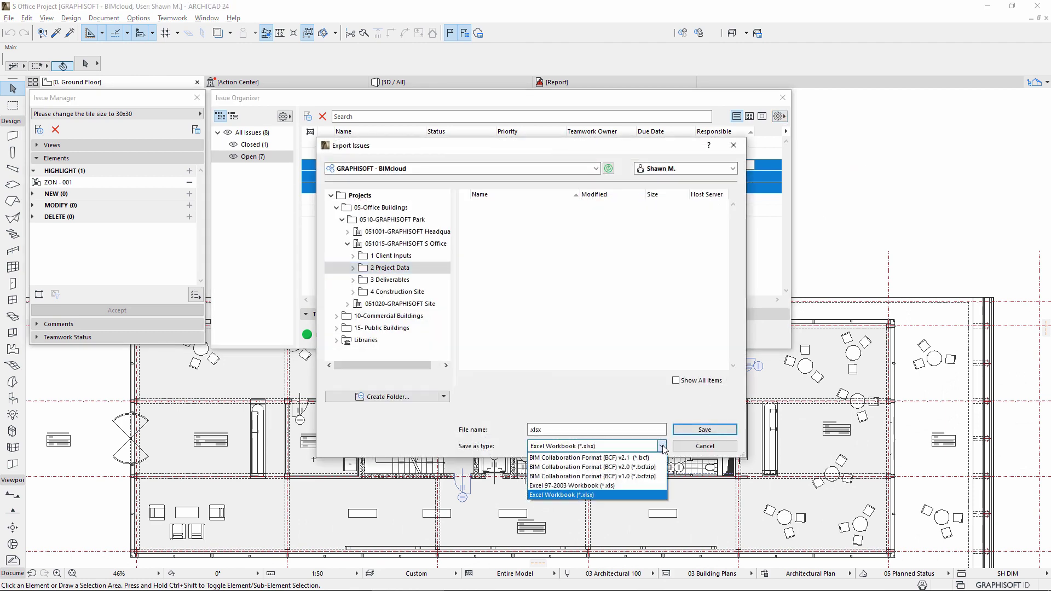
{"action": "left_click", "coordinate": [655, 495]}
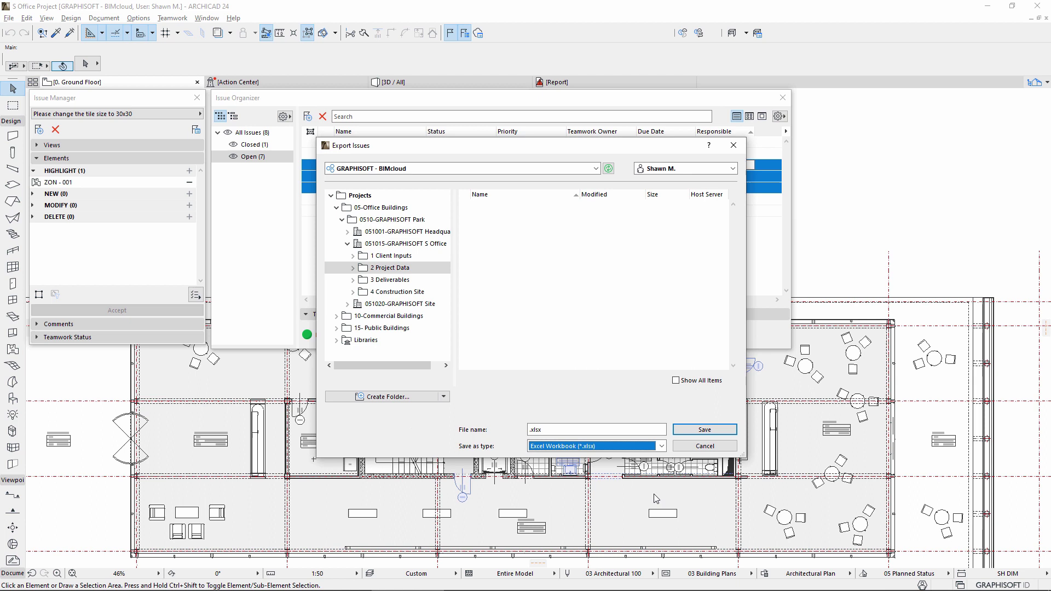
{"action": "left_click", "coordinate": [545, 429]}
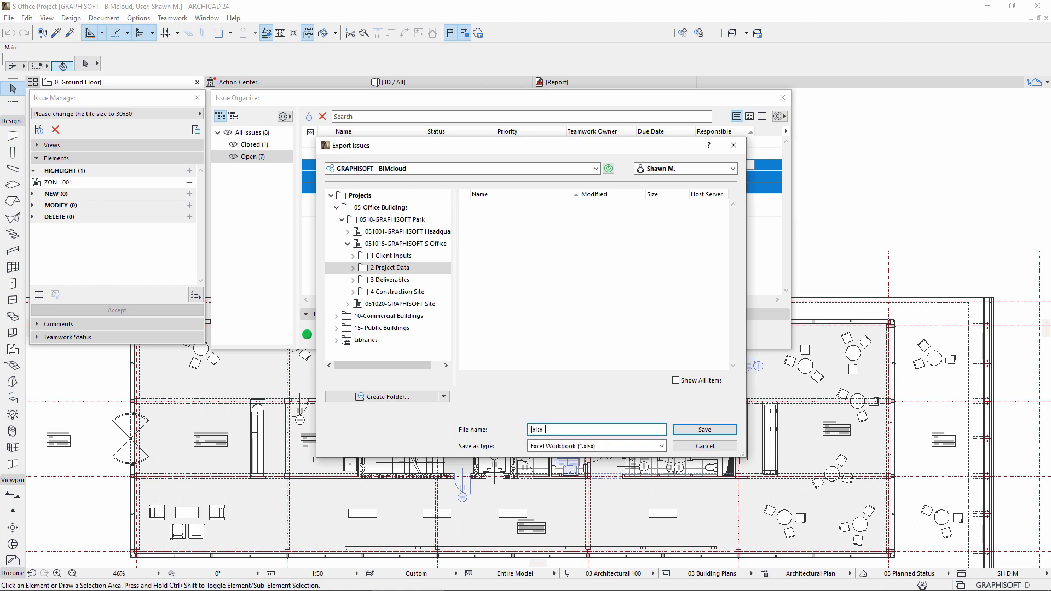
{"action": "type", "text": "Issues_MEP"}
{"action": "left_click", "coordinate": [431, 351]}
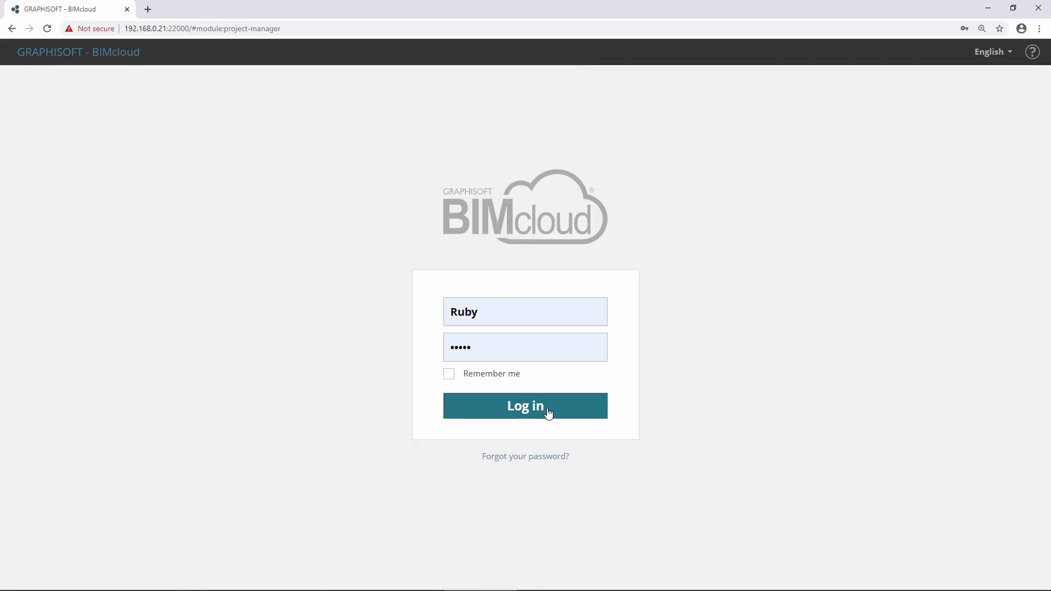
Sign in to BIMcloud, download Issues_MEP.xlsx from 252 to MEP, and open it.
{"action": "left_click", "coordinate": [609, 410]}
{"action": "left_click", "coordinate": [168, 379]}
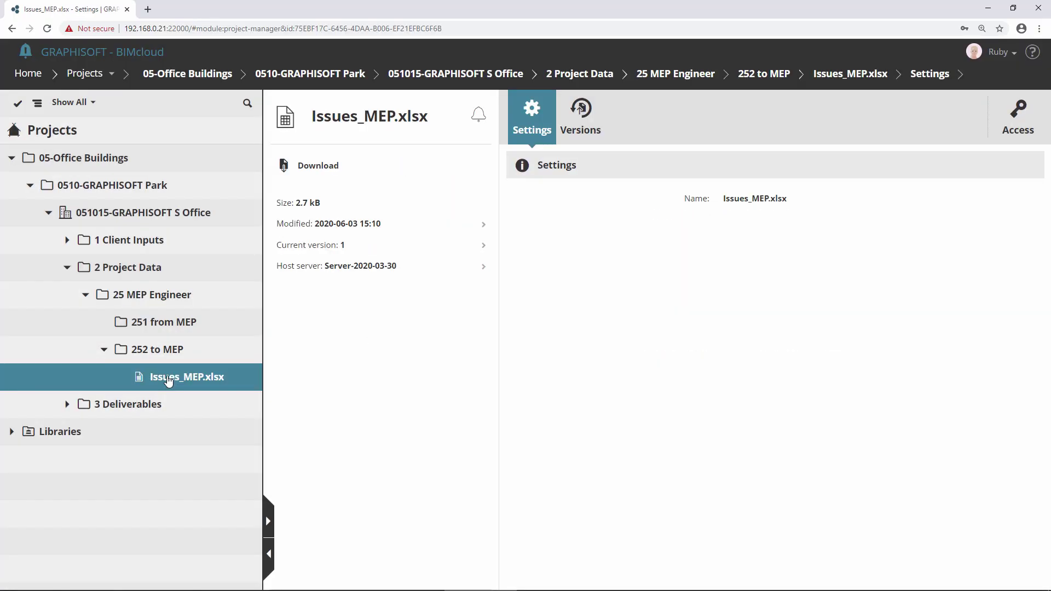
{"action": "left_click", "coordinate": [312, 167]}
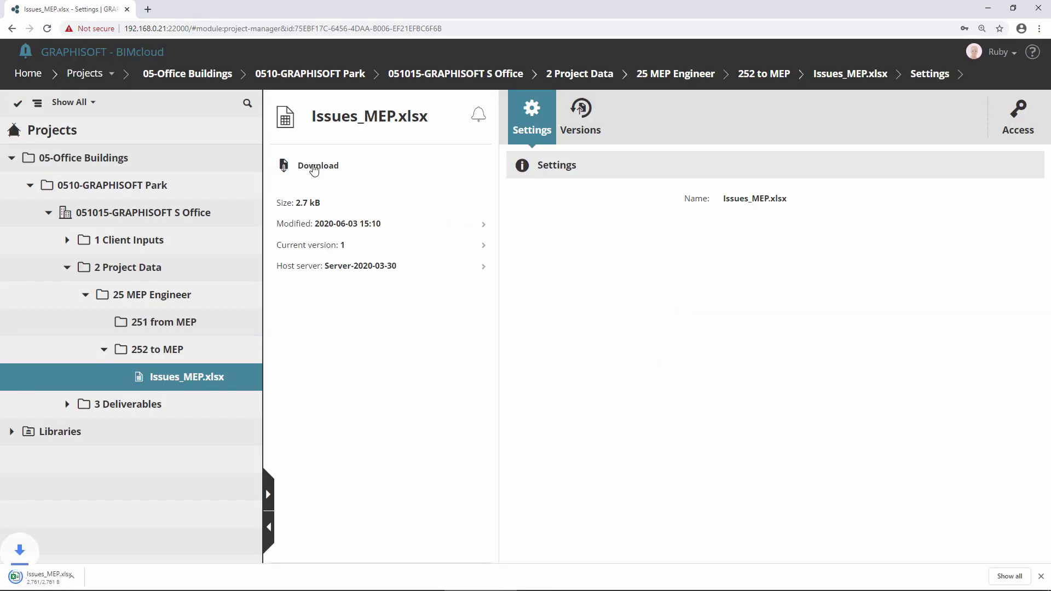
{"action": "left_click", "coordinate": [74, 578]}
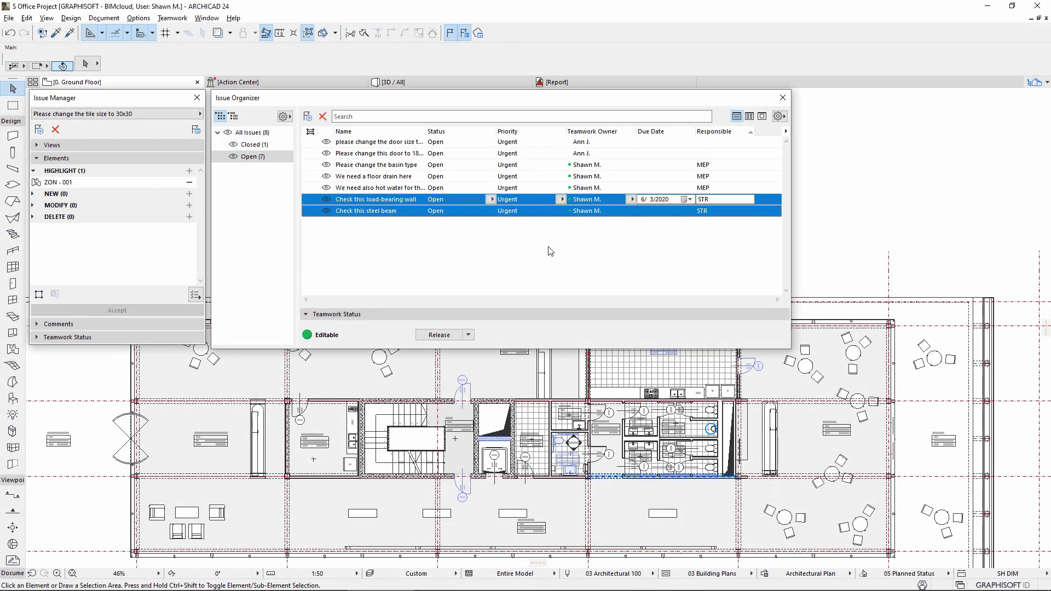
Export the two STR issues as BCF v2.1 file Issues_to_STR-001 into 242 to STR.
{"action": "left_click", "coordinate": [778, 117]}
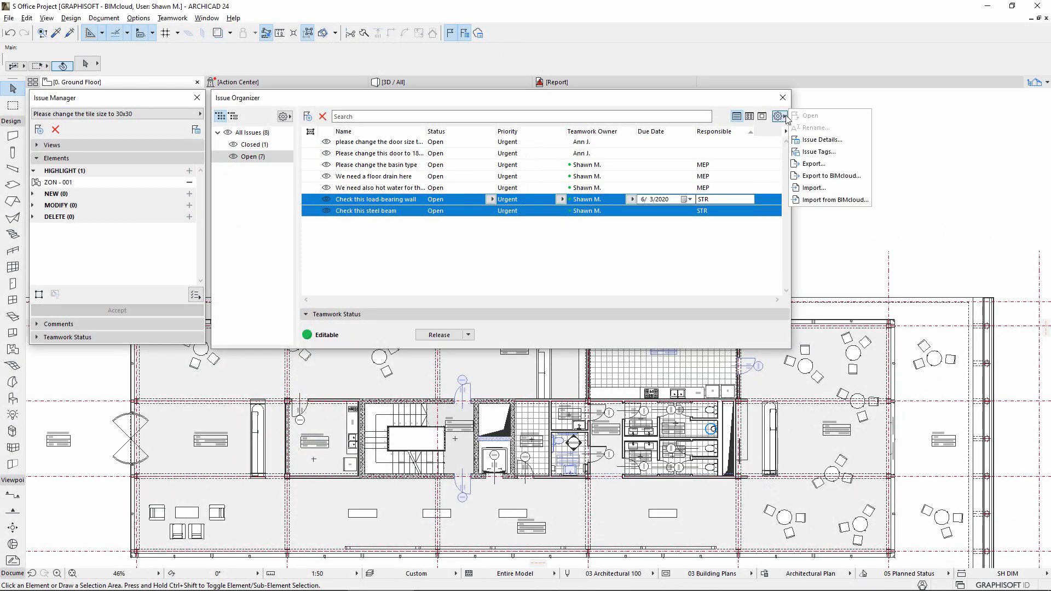
{"action": "left_click", "coordinate": [862, 176]}
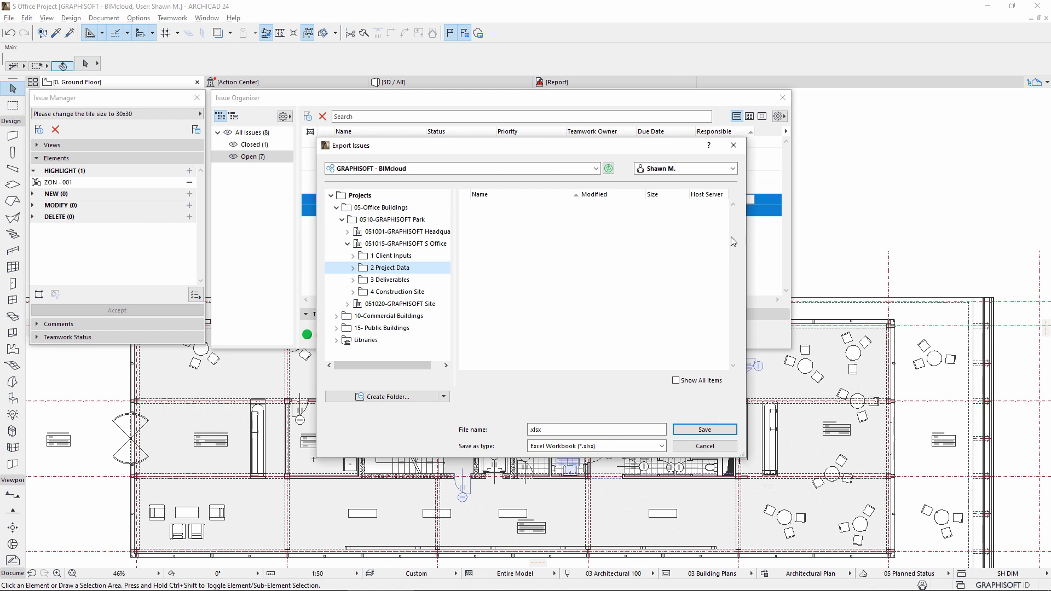
{"action": "left_click", "coordinate": [662, 445]}
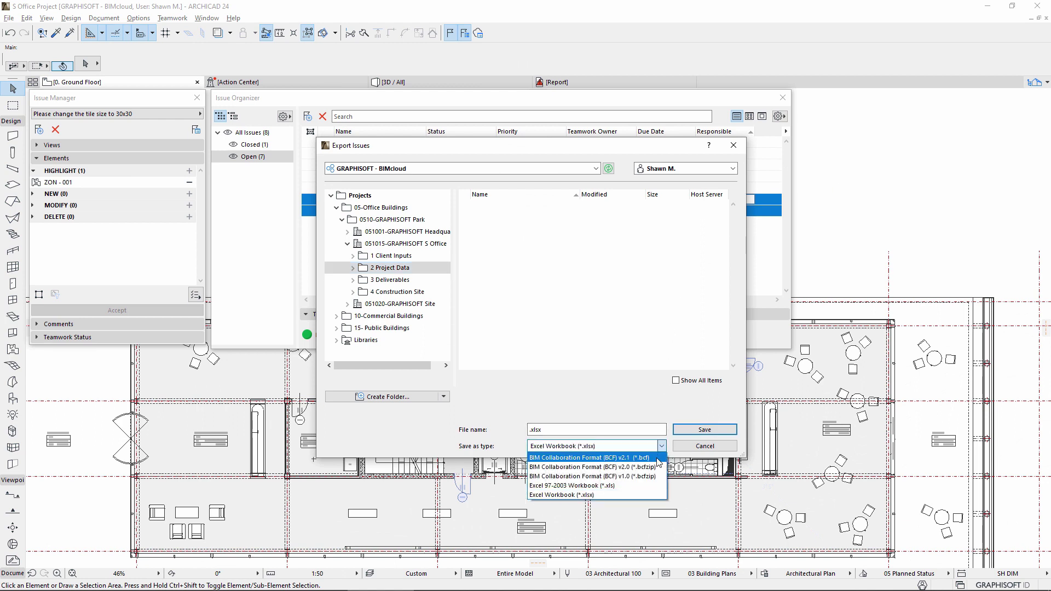
{"action": "left_click", "coordinate": [648, 457]}
{"action": "type", "text": "Issues_to_STR-001.bcf"}
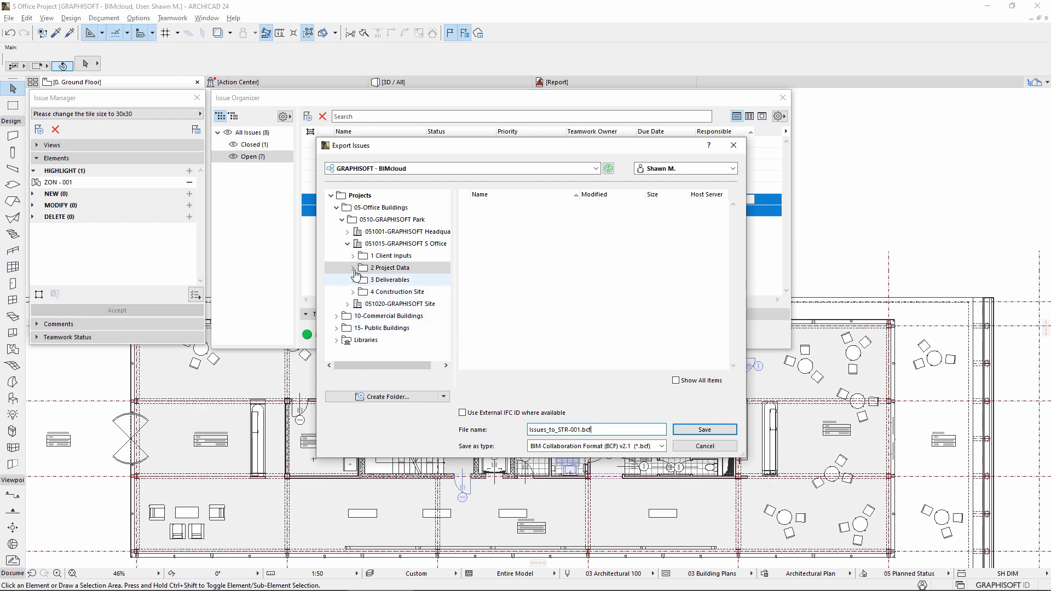
{"action": "left_click", "coordinate": [353, 269]}
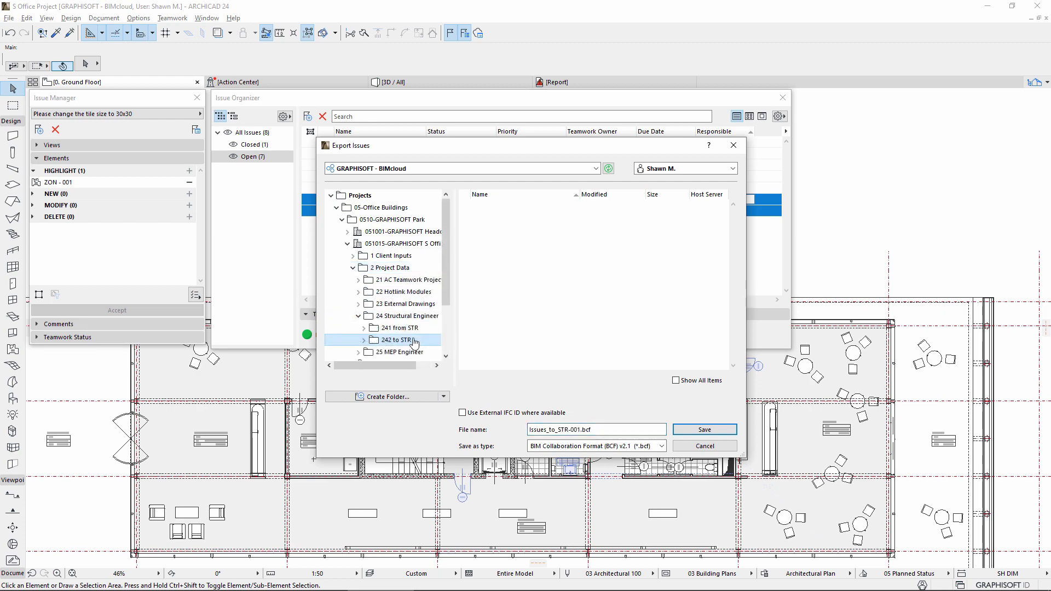
{"action": "left_click", "coordinate": [725, 430]}
{"action": "left_click", "coordinate": [784, 117]}
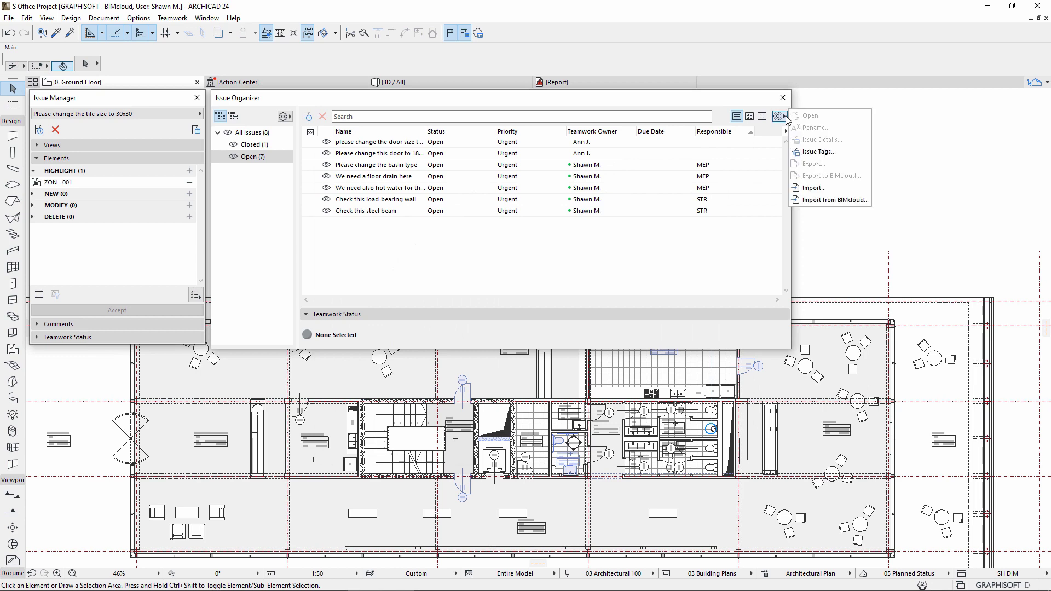
Choose Issues_from_STR-001.bcf in the 241 from STR folder for BIMcloud import.
{"action": "left_click", "coordinate": [866, 202]}
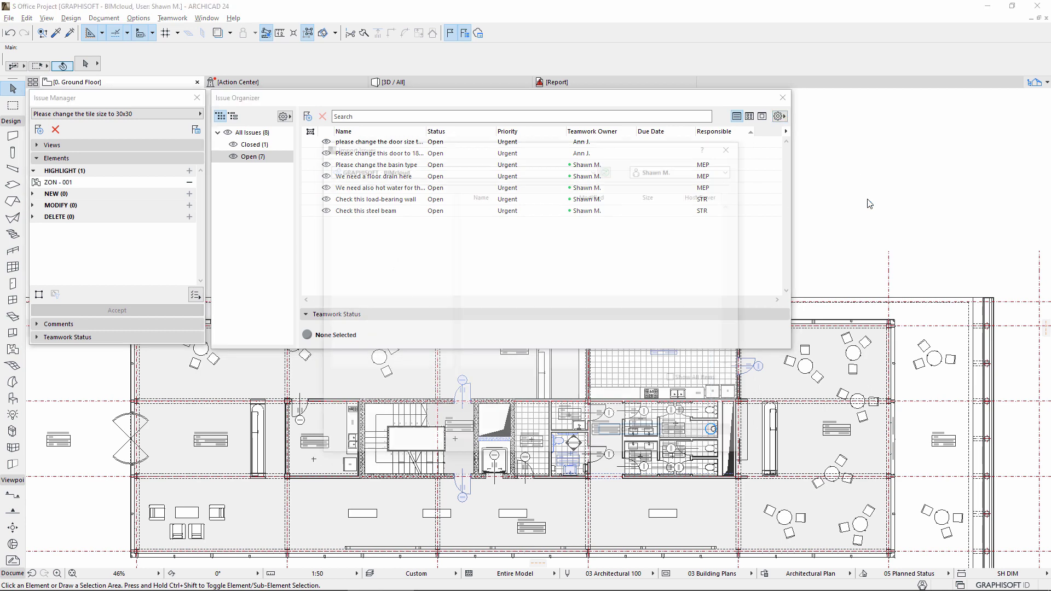
{"action": "left_click", "coordinate": [411, 328]}
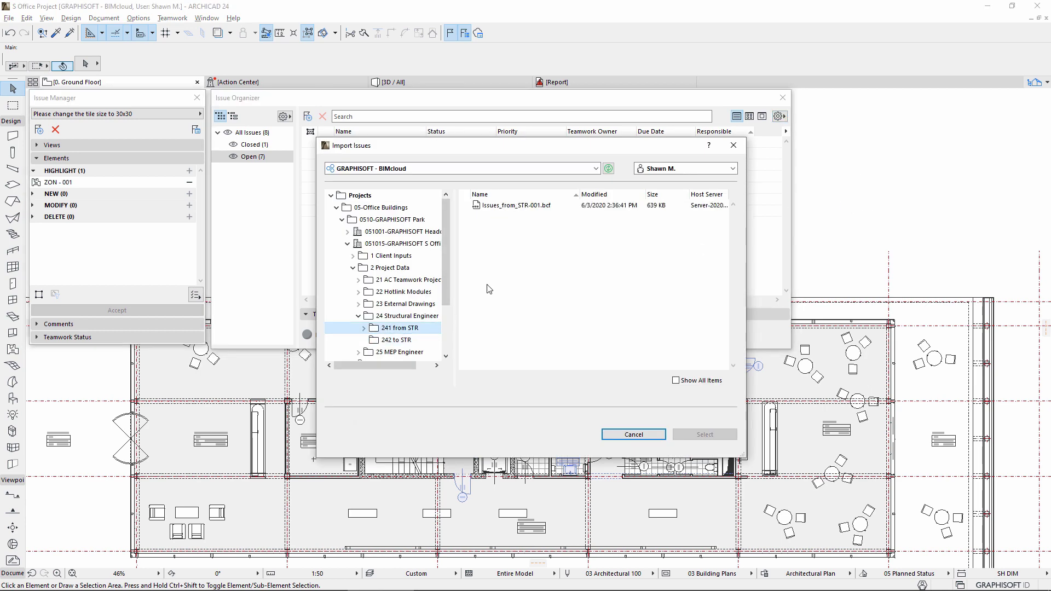
{"action": "left_click", "coordinate": [529, 208]}
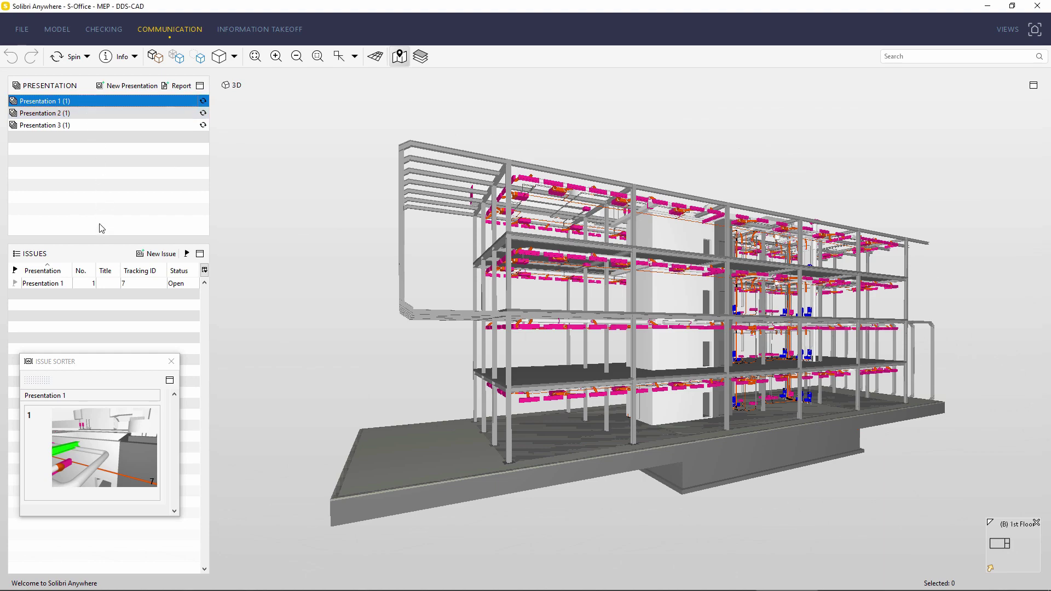
View the clash issue of Presentations 1, 2 and 3 from their saved viewpoints.
{"action": "left_click", "coordinate": [121, 454]}
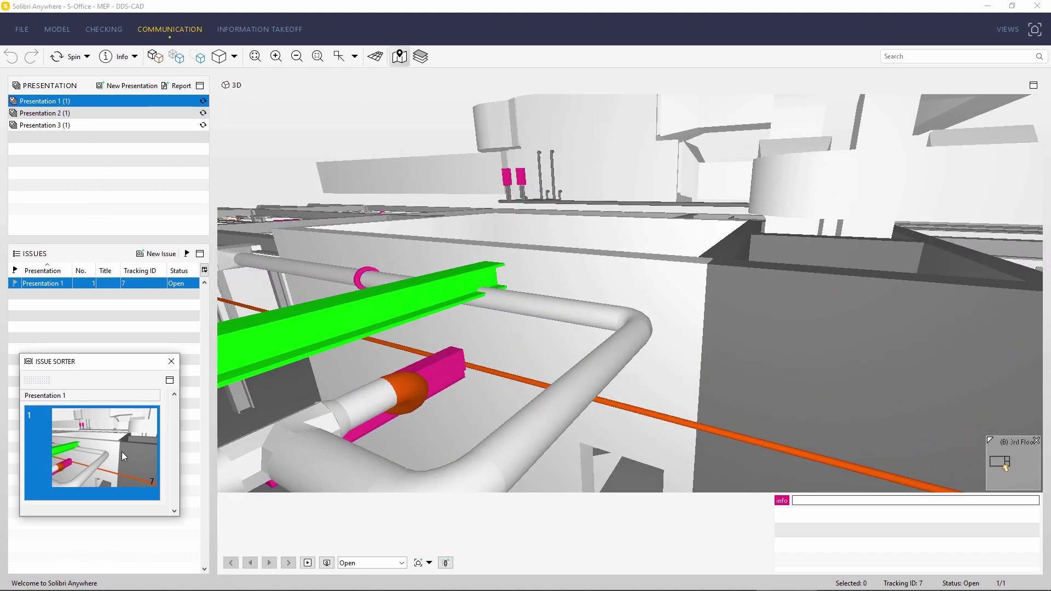
{"action": "left_click", "coordinate": [87, 112]}
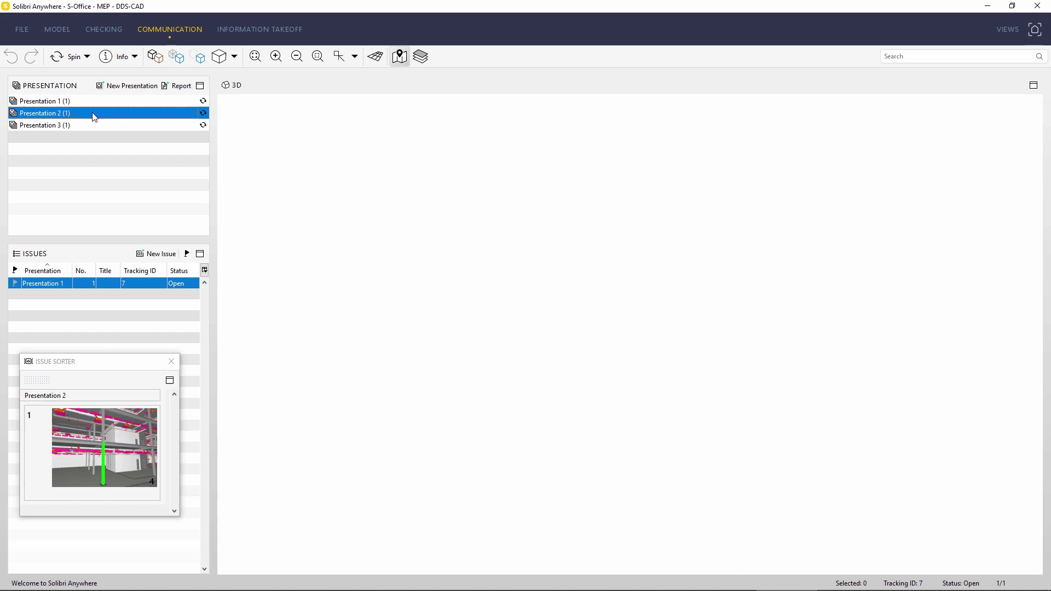
{"action": "left_click", "coordinate": [117, 424]}
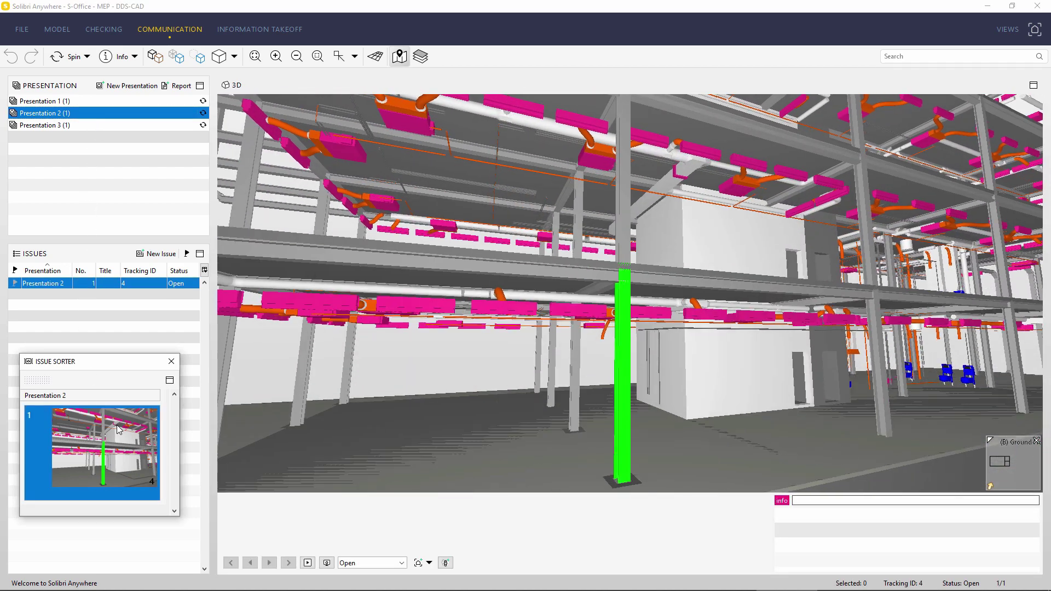
{"action": "left_click", "coordinate": [81, 124]}
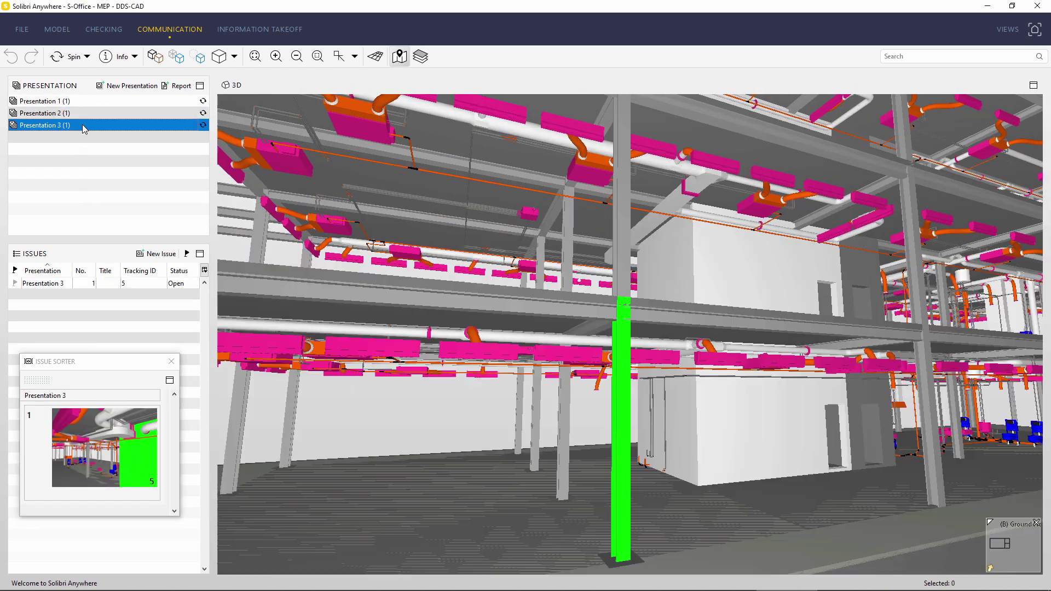
{"action": "left_click", "coordinate": [132, 425]}
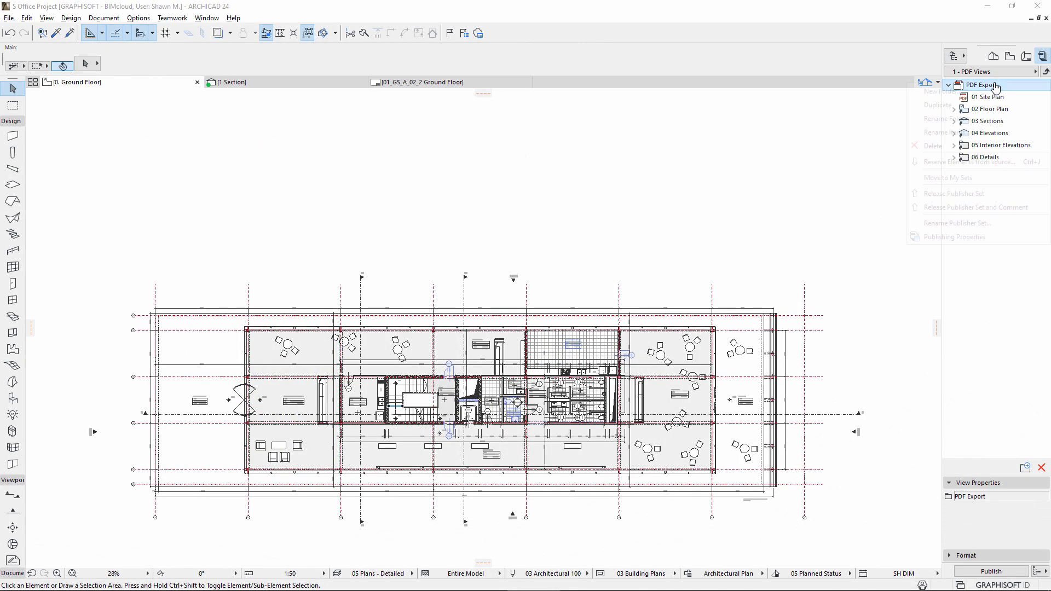
Target BIMcloud's Client Review folder and publish the floor plan, section and elevation views.
{"action": "left_click", "coordinate": [997, 236]}
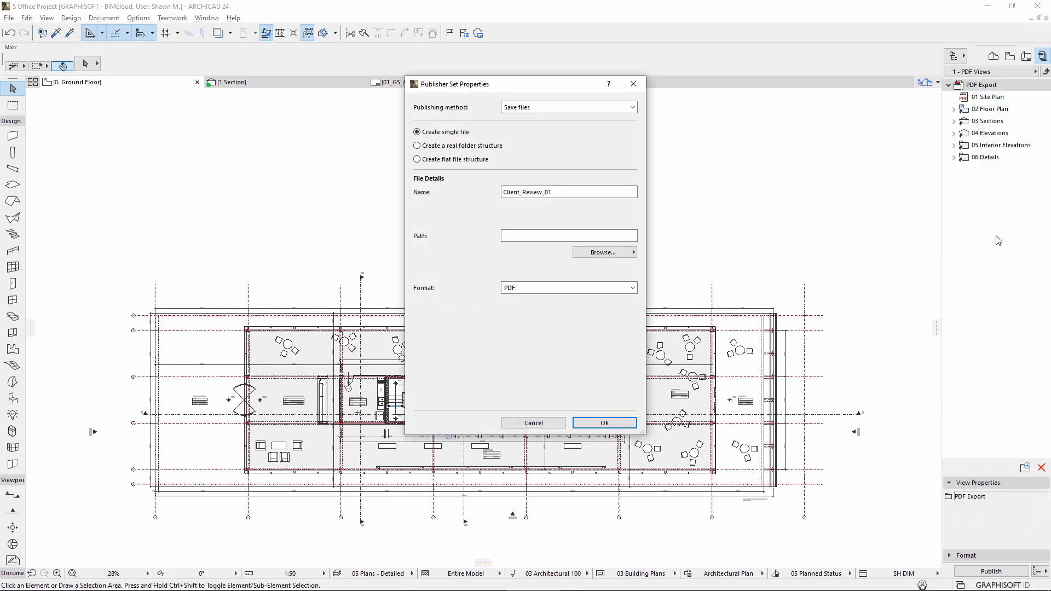
{"action": "left_click", "coordinate": [627, 251]}
{"action": "left_click", "coordinate": [693, 263]}
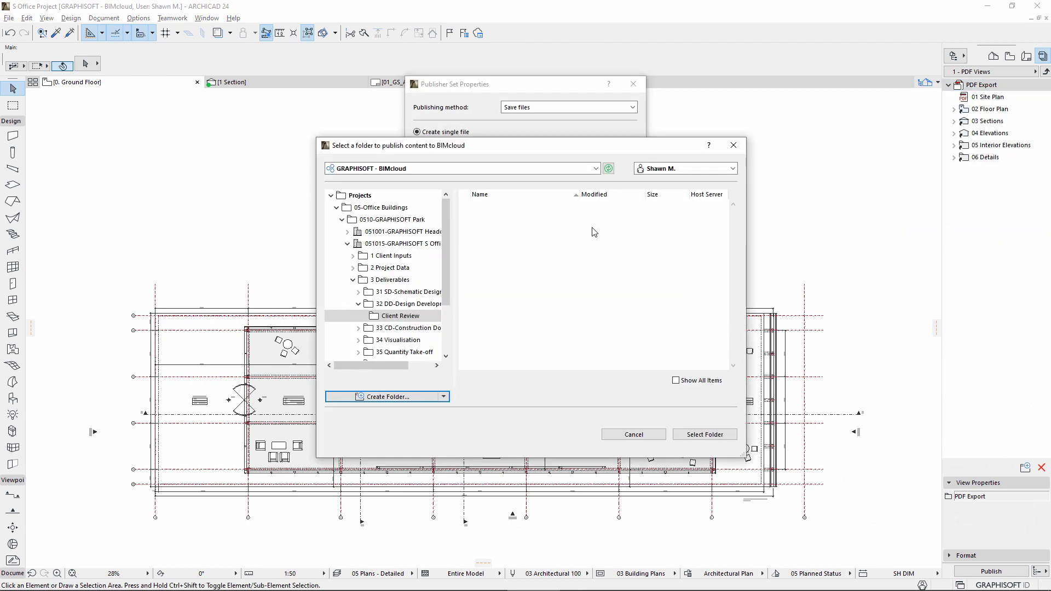
{"action": "left_click", "coordinate": [707, 437]}
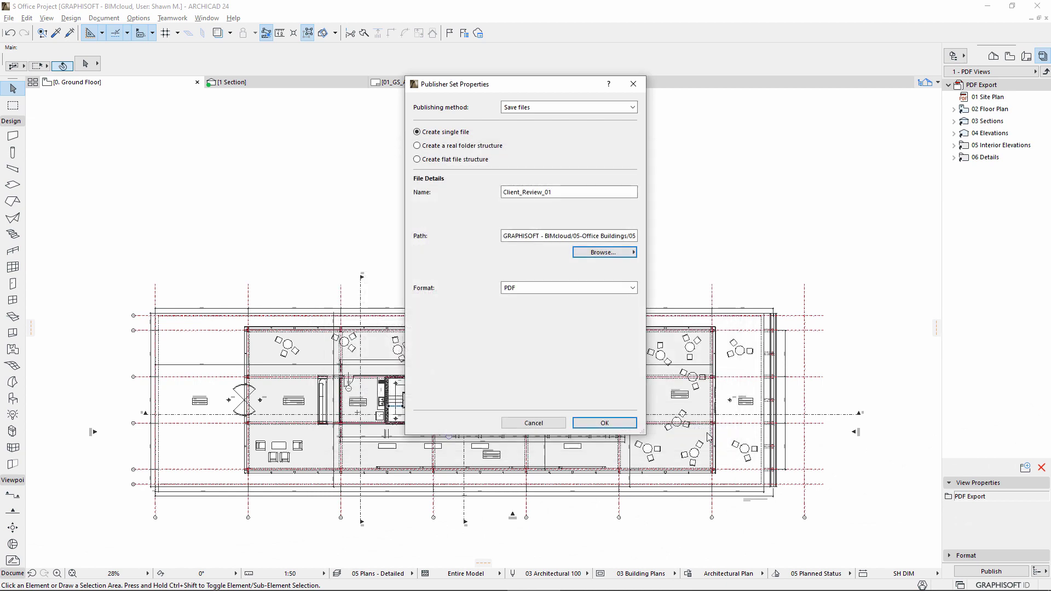
{"action": "left_click", "coordinate": [632, 422]}
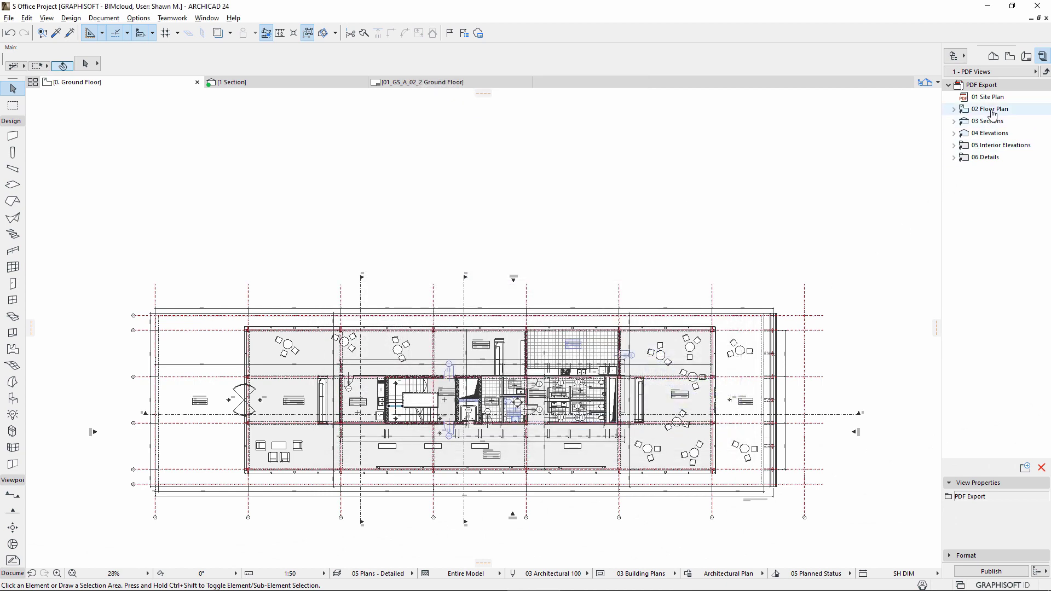
{"action": "left_click_drag", "start_coordinate": [993, 113], "coordinate": [986, 133]}
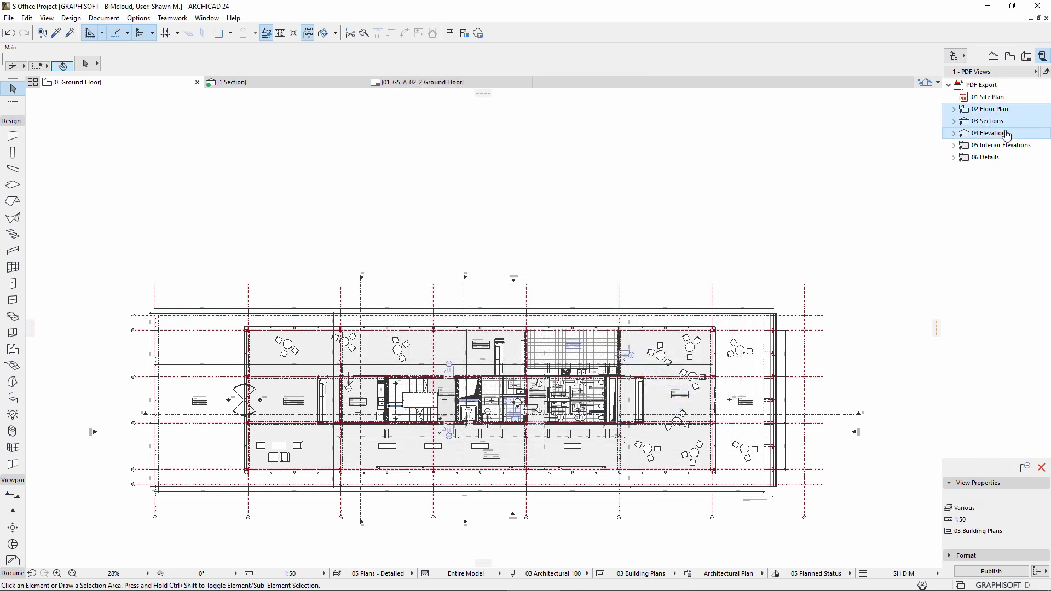
{"action": "left_click", "coordinate": [1015, 575]}
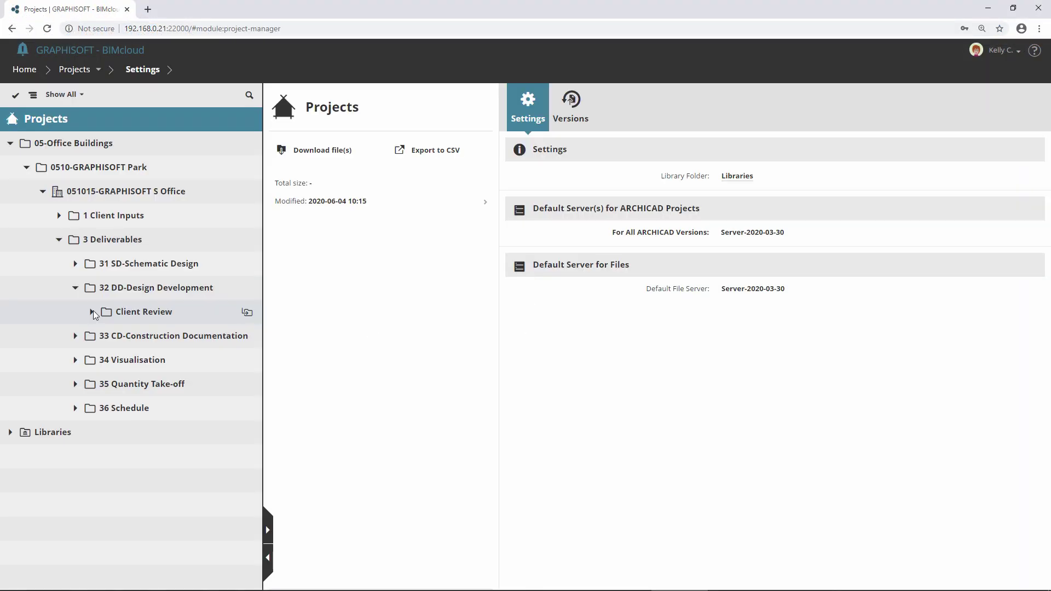
Select Client_Review_01.pdf inside the Client Review folder and download it.
{"action": "left_click", "coordinate": [92, 312]}
{"action": "left_click", "coordinate": [181, 337]}
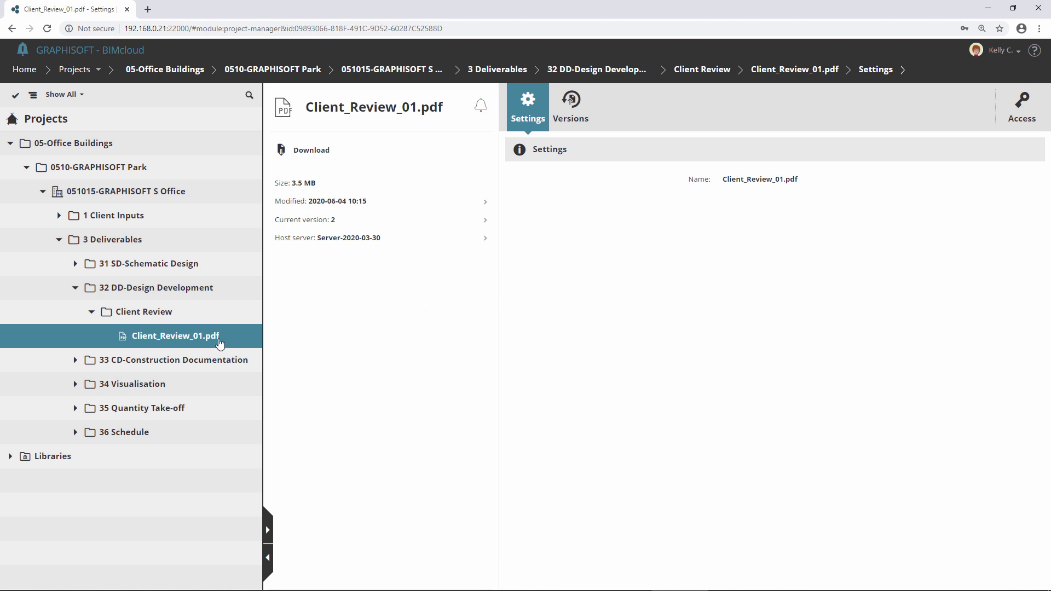
{"action": "left_click", "coordinate": [325, 154]}
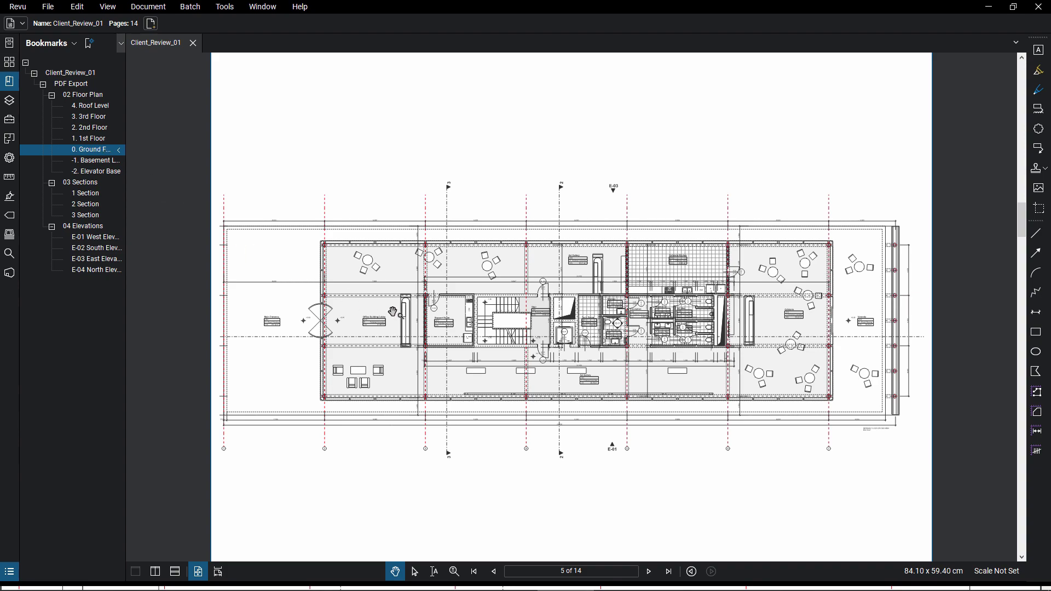
{"action": "scroll", "coordinate": [545, 326], "scroll_direction": "up", "scroll_amount": 2}
{"action": "scroll", "coordinate": [546, 326], "scroll_direction": "up", "scroll_amount": 4}
Cloud the stair area with a callout asking to widen it to 110 cm.
{"action": "left_click_drag", "start_coordinate": [459, 312], "coordinate": [419, 309]}
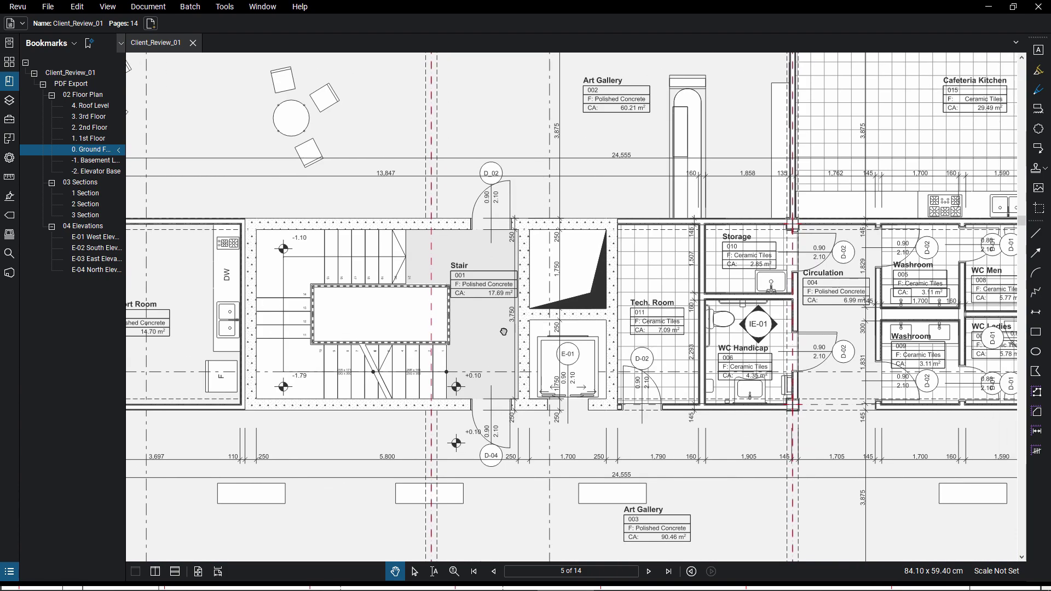
{"action": "left_click", "coordinate": [12, 121]}
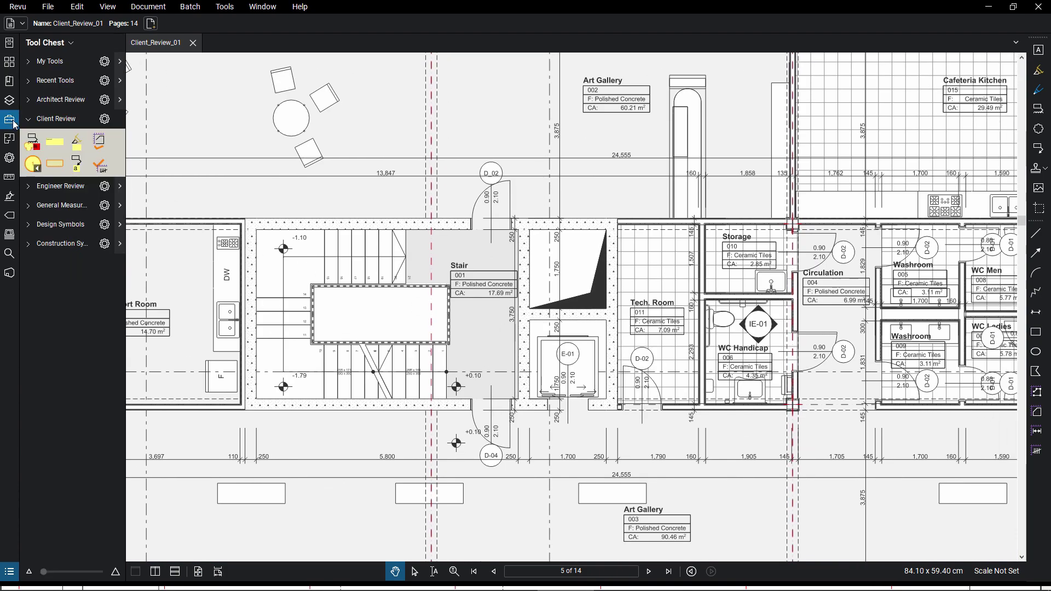
{"action": "left_click", "coordinate": [31, 143]}
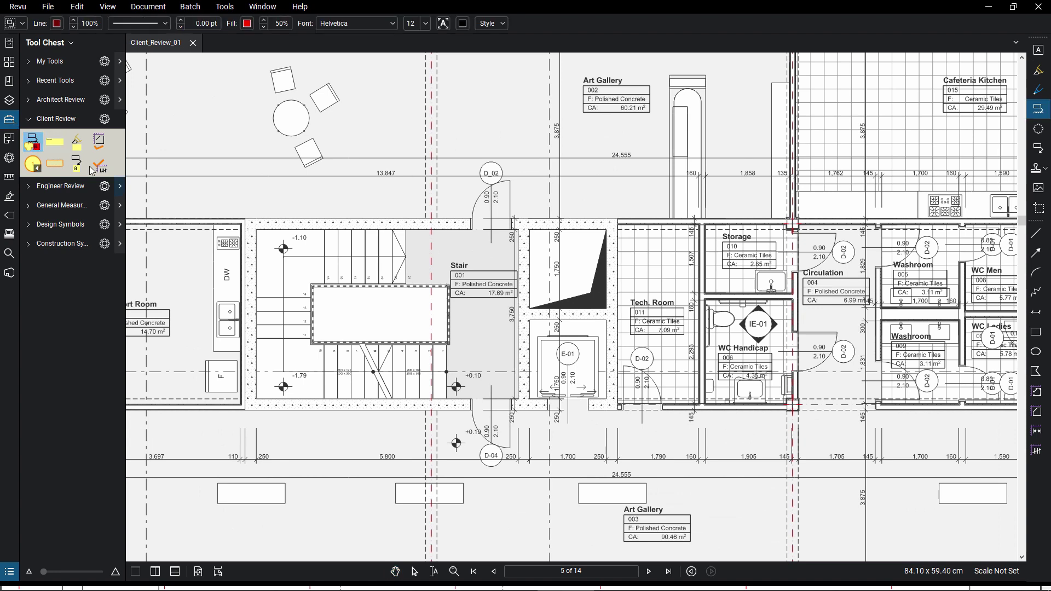
{"action": "left_click_drag", "start_coordinate": [548, 478], "coordinate": [416, 145]}
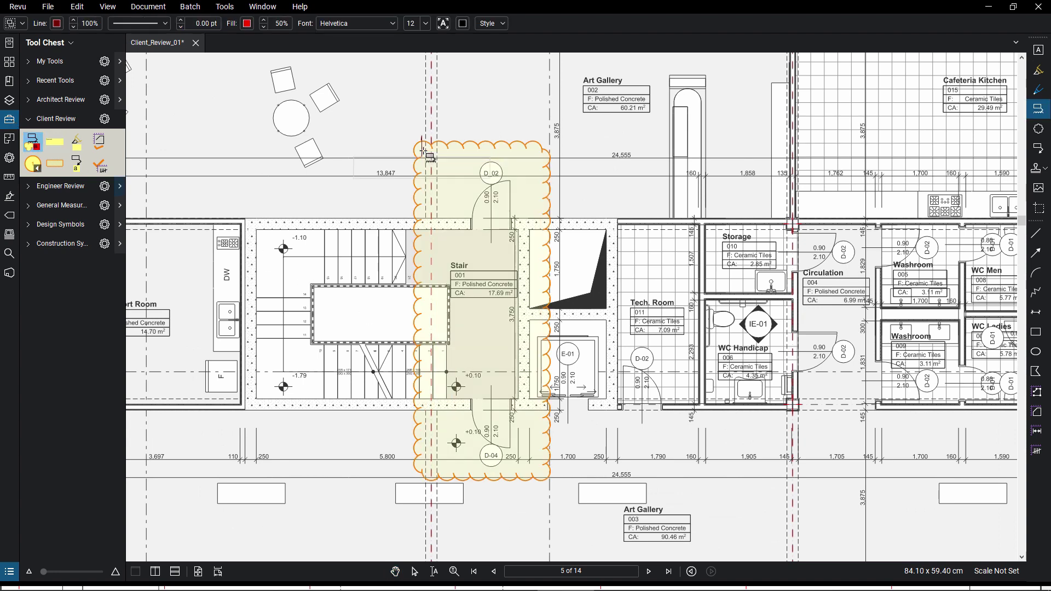
{"action": "left_click", "coordinate": [421, 107]}
{"action": "type", "text": "Please increase the width to 110 cm!"}
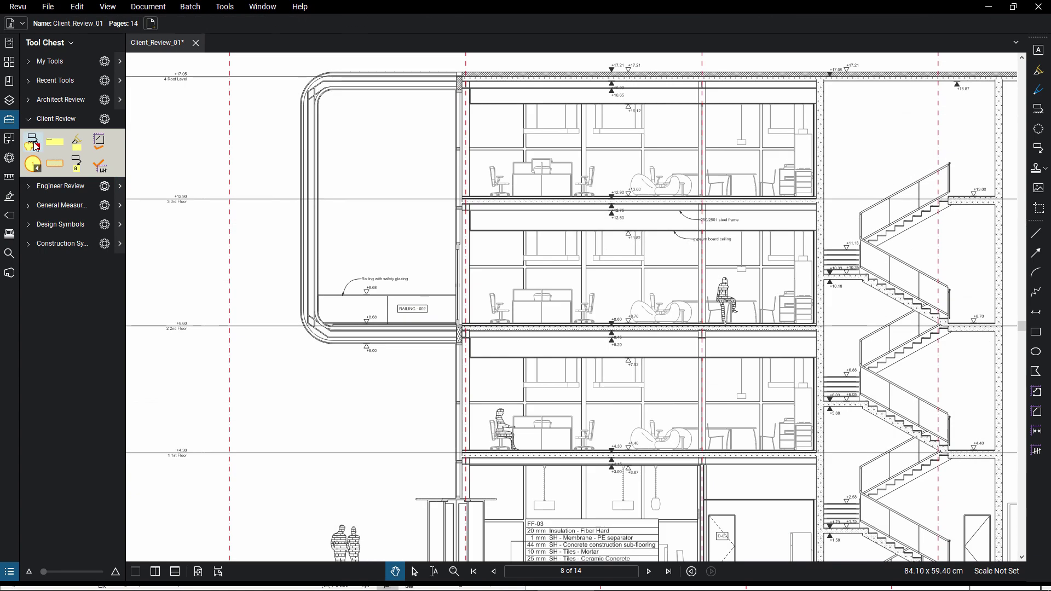
Cloud the railing on the section page with a callout requesting more detail.
{"action": "left_click", "coordinate": [31, 142]}
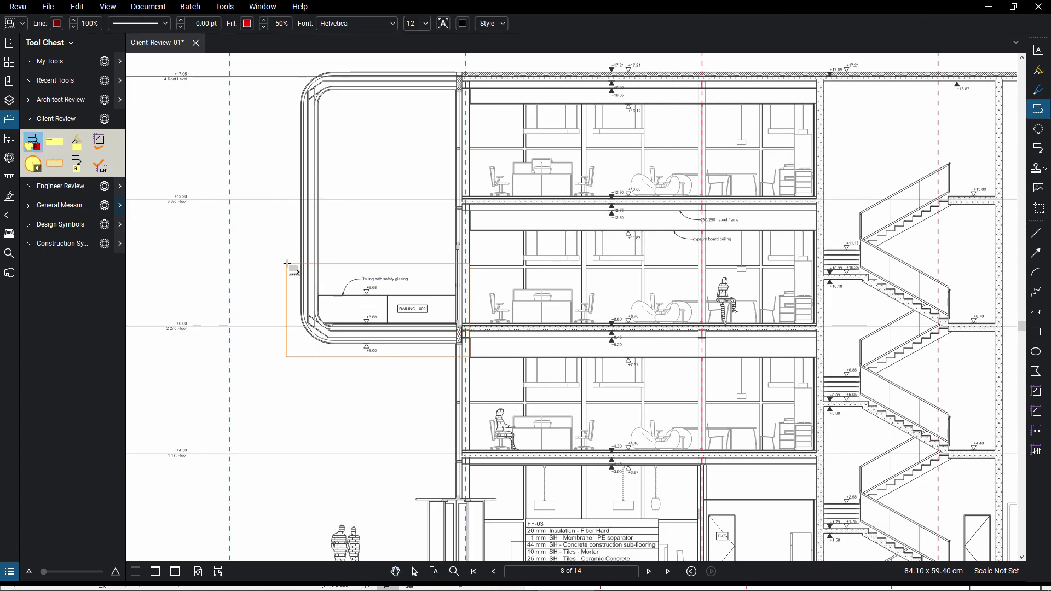
{"action": "left_click_drag", "start_coordinate": [470, 362], "coordinate": [287, 265]}
{"action": "left_click", "coordinate": [322, 395]}
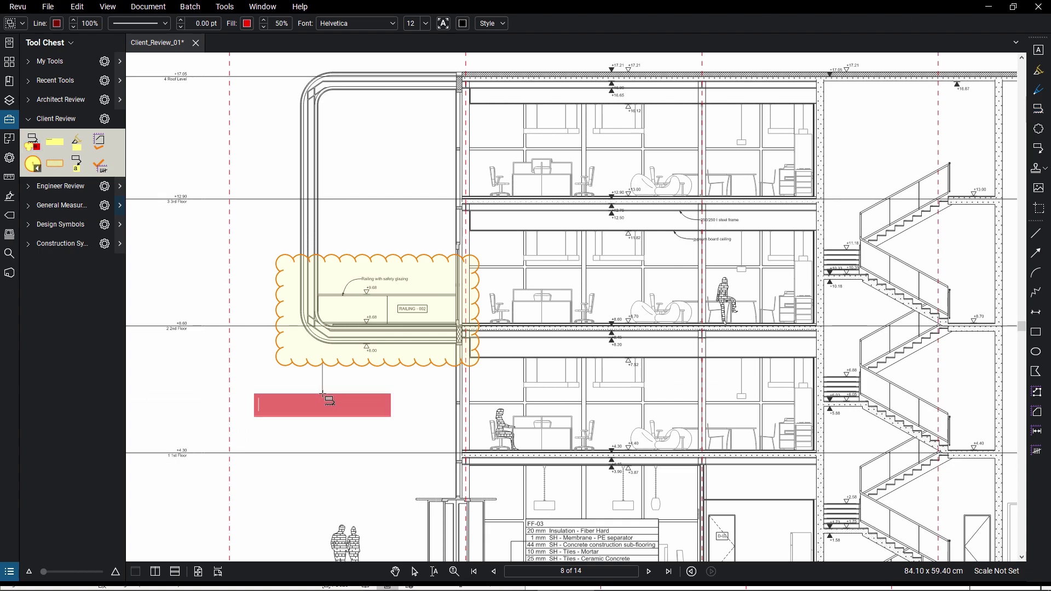
{"action": "type", "text": "More detail please!"}
{"action": "left_click", "coordinate": [259, 328]}
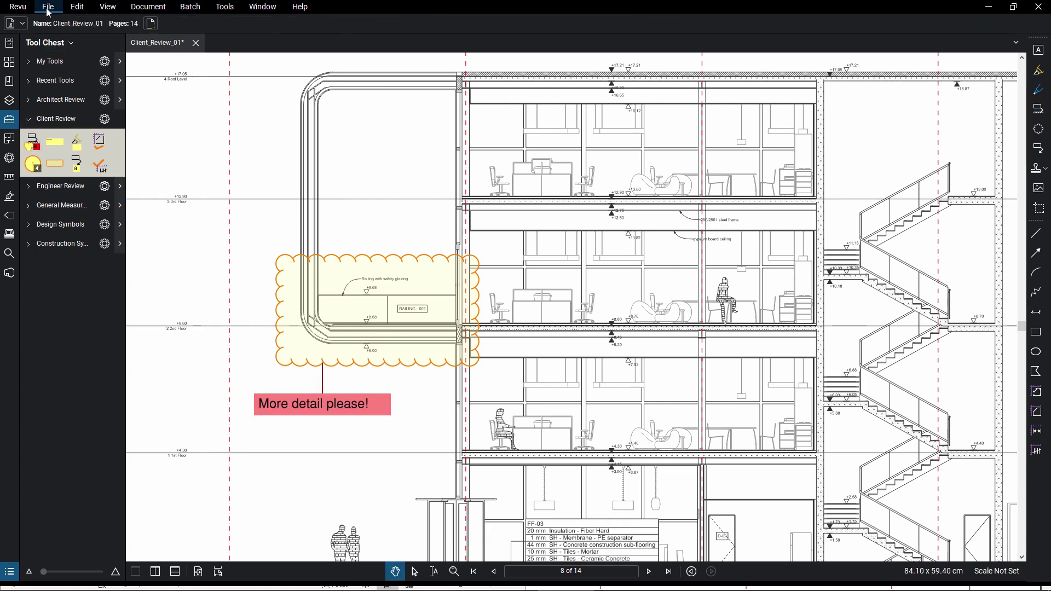
Save the markups and download Client_Review_01.pdf from BIMcloud's Client Feedback folder.
{"action": "left_click", "coordinate": [48, 7]}
{"action": "left_click", "coordinate": [63, 151]}
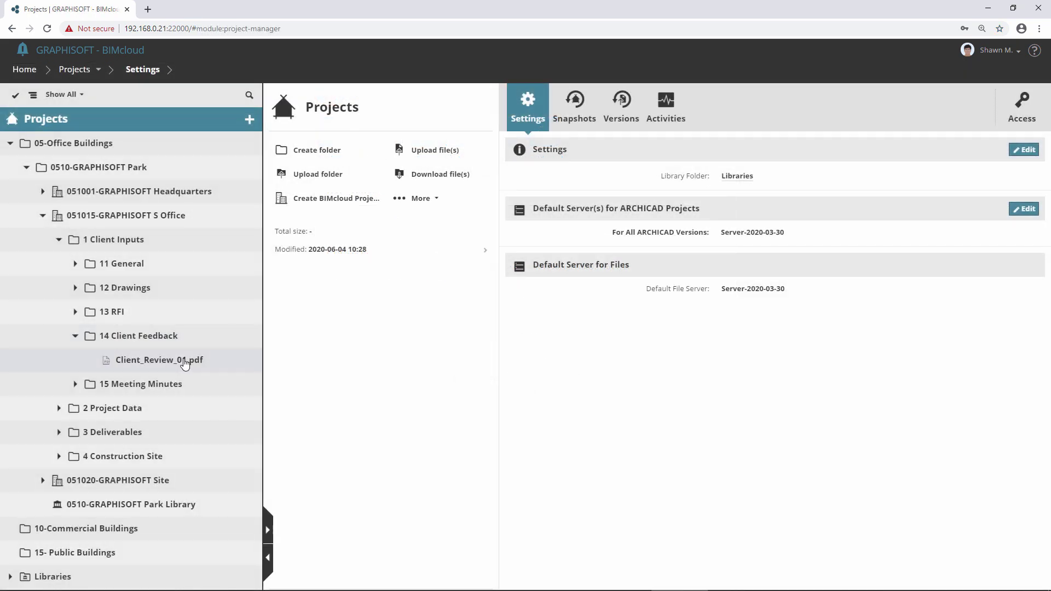
{"action": "left_click", "coordinate": [184, 362]}
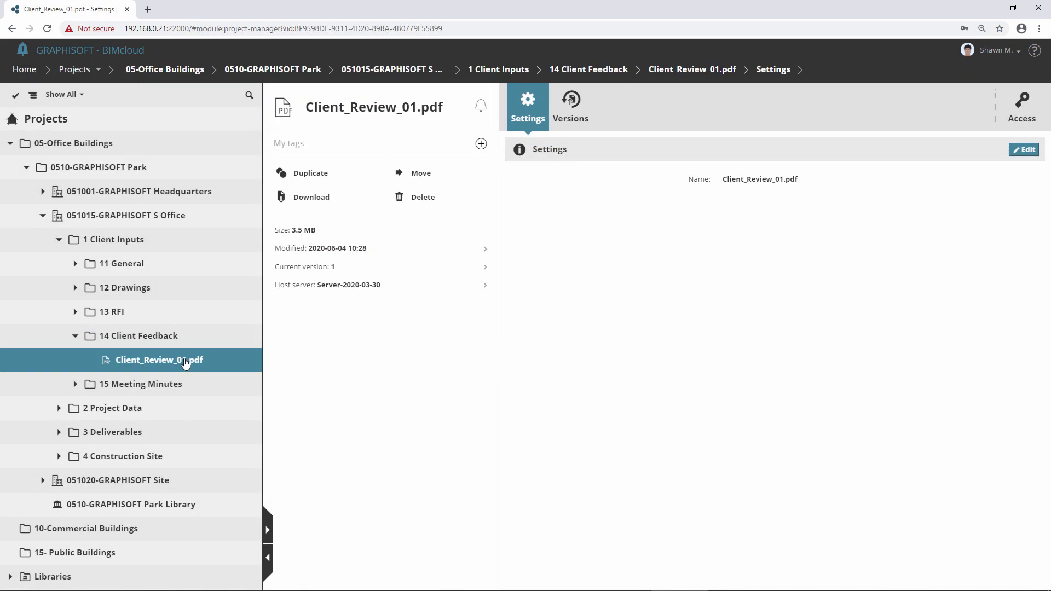
{"action": "left_click", "coordinate": [330, 203]}
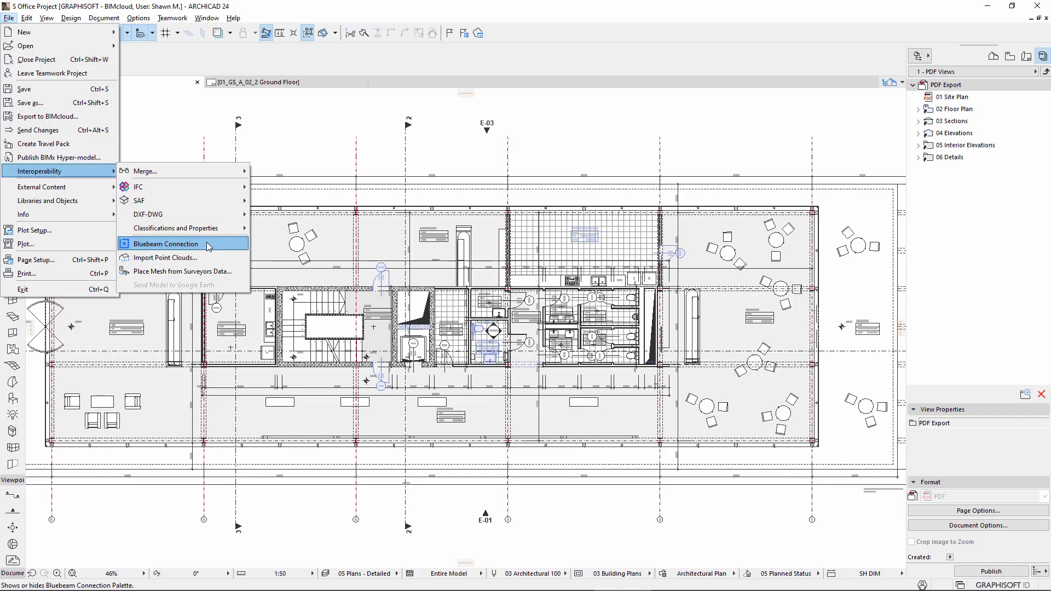
Import both Bluebeam issues from Client_Review_01.pdf using its Ground Floor and 1 Section pages.
{"action": "left_click", "coordinate": [207, 243]}
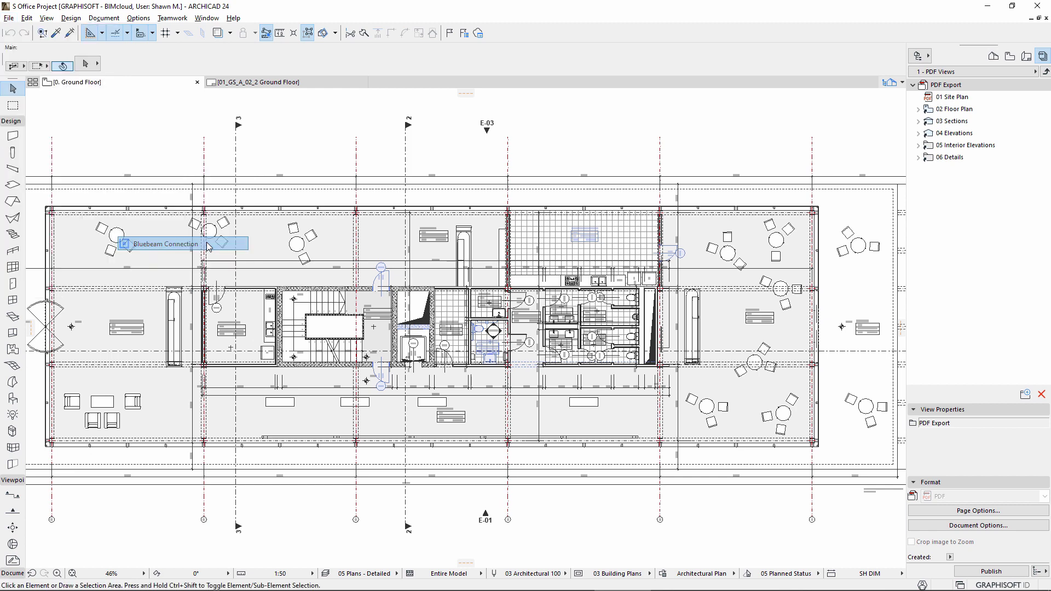
{"action": "left_click", "coordinate": [101, 121]}
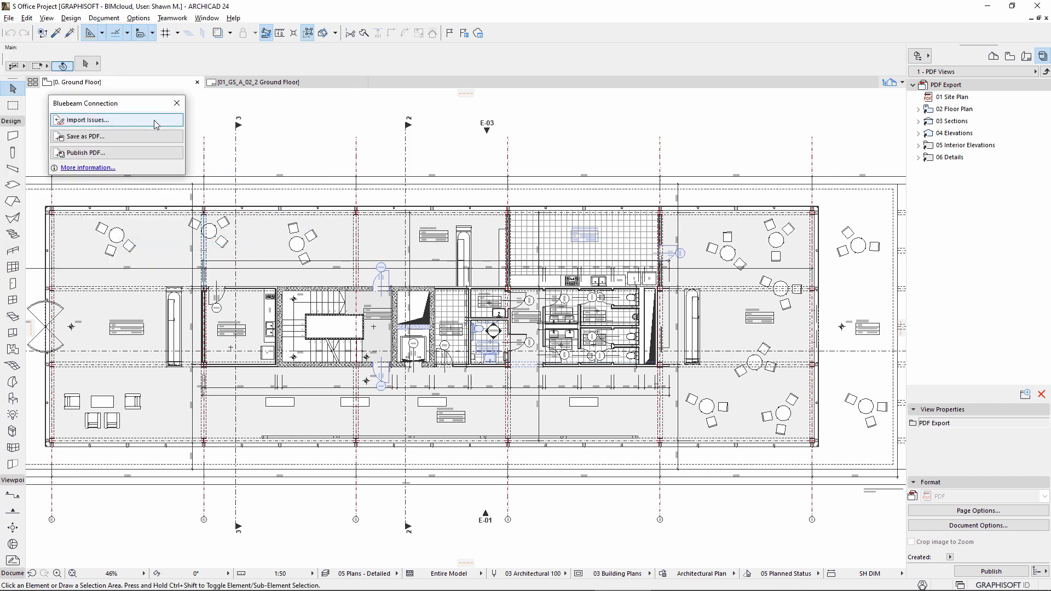
{"action": "left_click", "coordinate": [393, 127]}
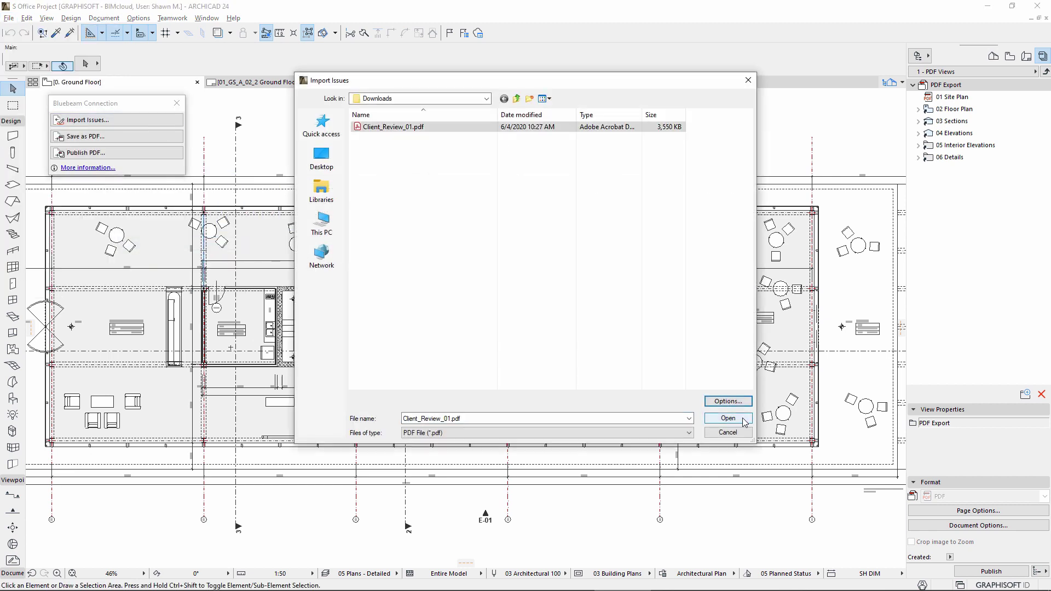
{"action": "left_click", "coordinate": [744, 422]}
{"action": "left_click", "coordinate": [374, 236]}
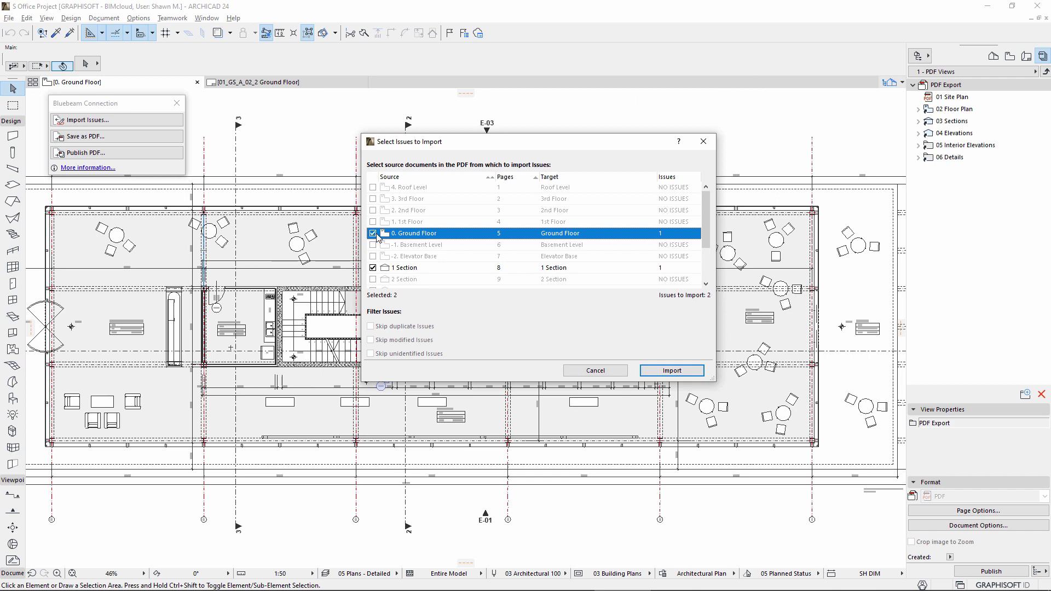
{"action": "left_click", "coordinate": [699, 372]}
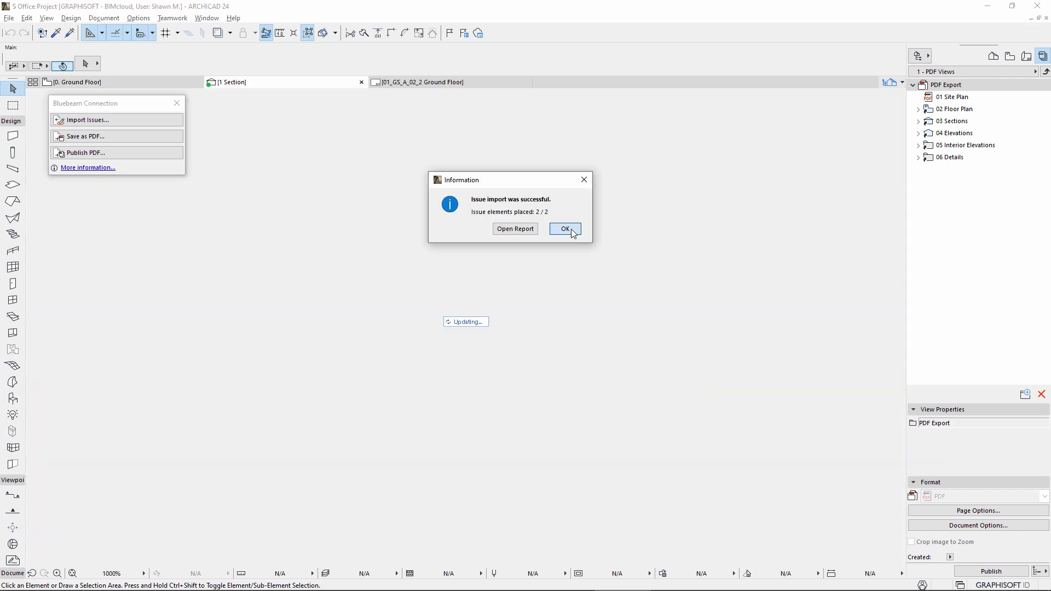
{"action": "left_click", "coordinate": [567, 228]}
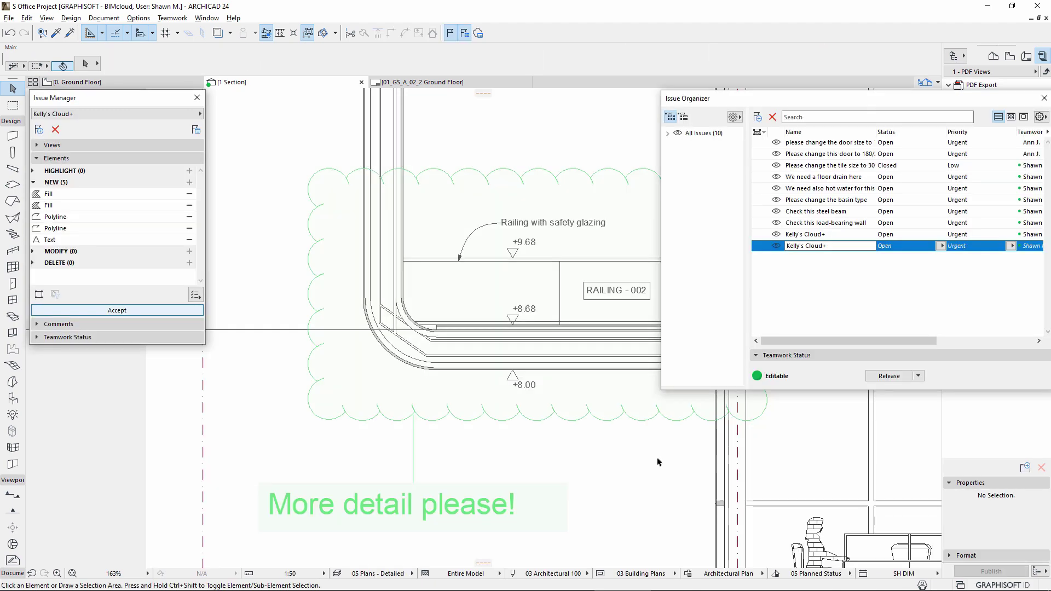